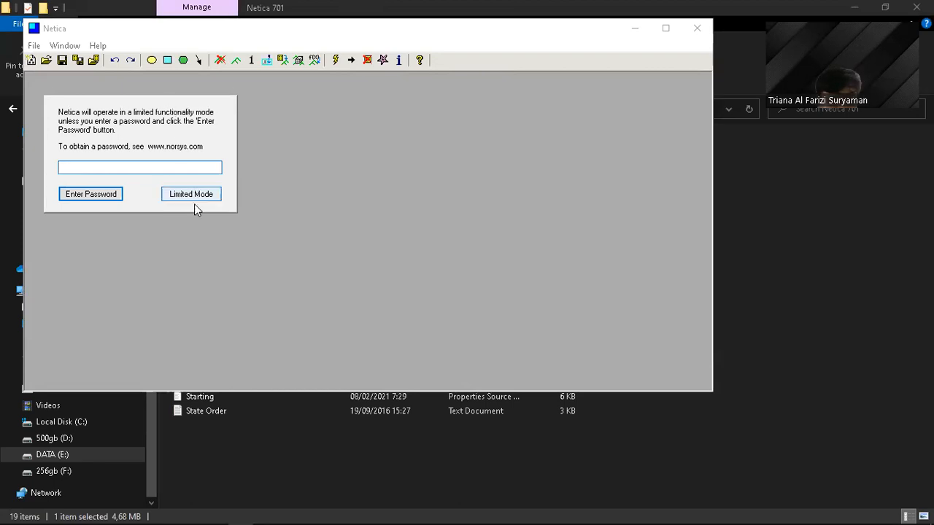
Continue in limited mode without a password, delete the unsaved recovery files and maximize the program window
{"action": "left_click", "coordinate": [195, 196]}
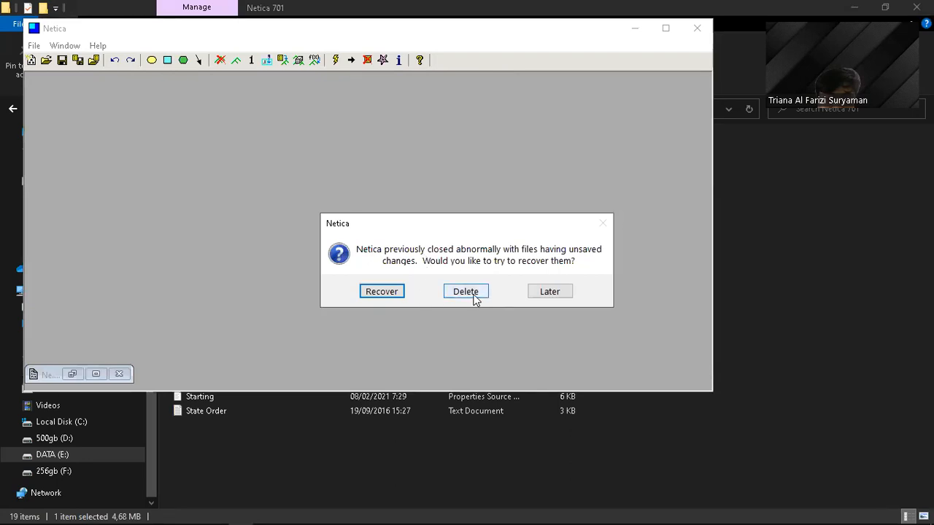
{"action": "left_click", "coordinate": [465, 291]}
{"action": "double_click", "coordinate": [461, 29]}
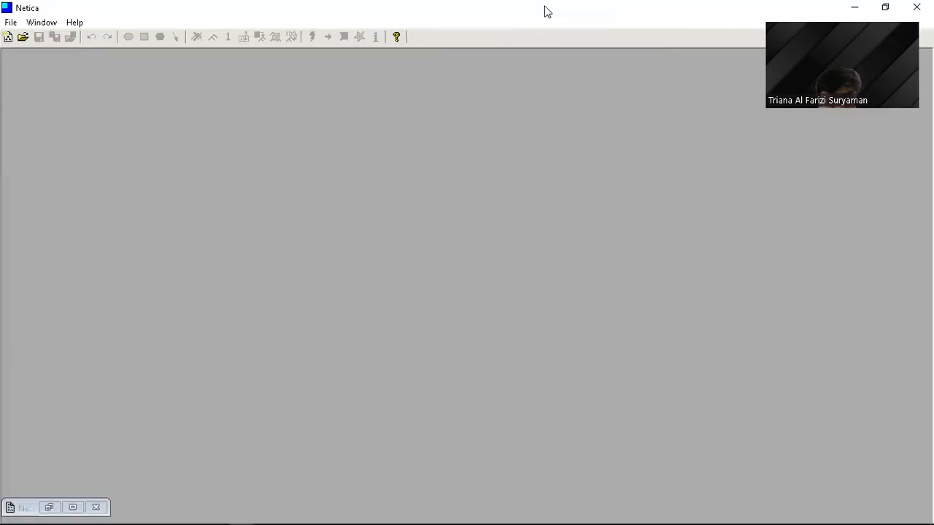
Create a new network in a maximized window and add four nature nodes: two side by side, with two stacked below them
{"action": "left_click", "coordinate": [8, 37]}
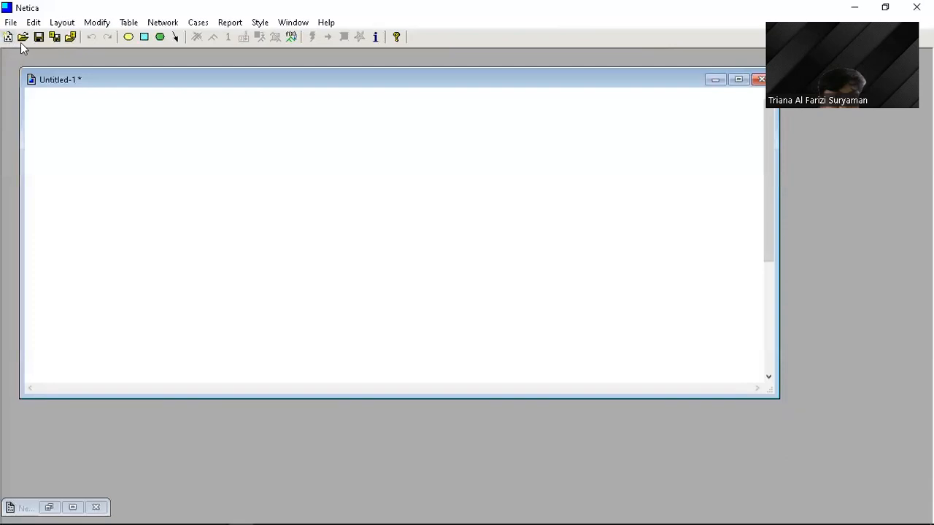
{"action": "left_click", "coordinate": [737, 78]}
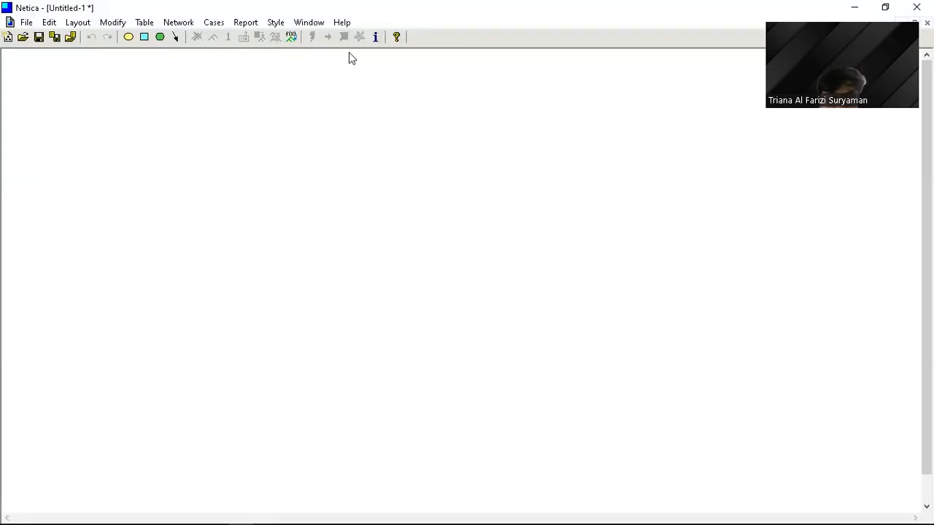
{"action": "left_click", "coordinate": [129, 37]}
{"action": "left_click", "coordinate": [295, 135]}
{"action": "left_click", "coordinate": [129, 36]}
{"action": "left_click", "coordinate": [455, 142]}
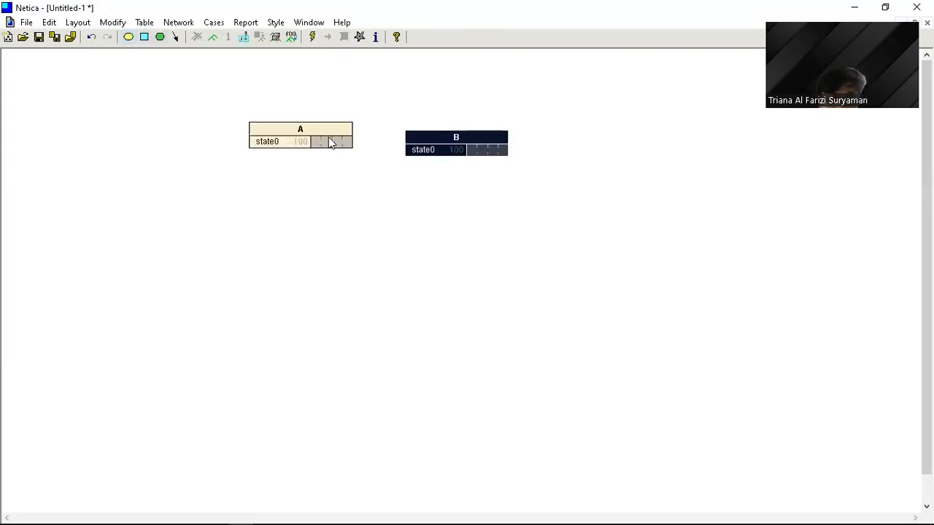
{"action": "left_click", "coordinate": [129, 37]}
{"action": "left_click", "coordinate": [382, 241]}
{"action": "left_click", "coordinate": [128, 36]}
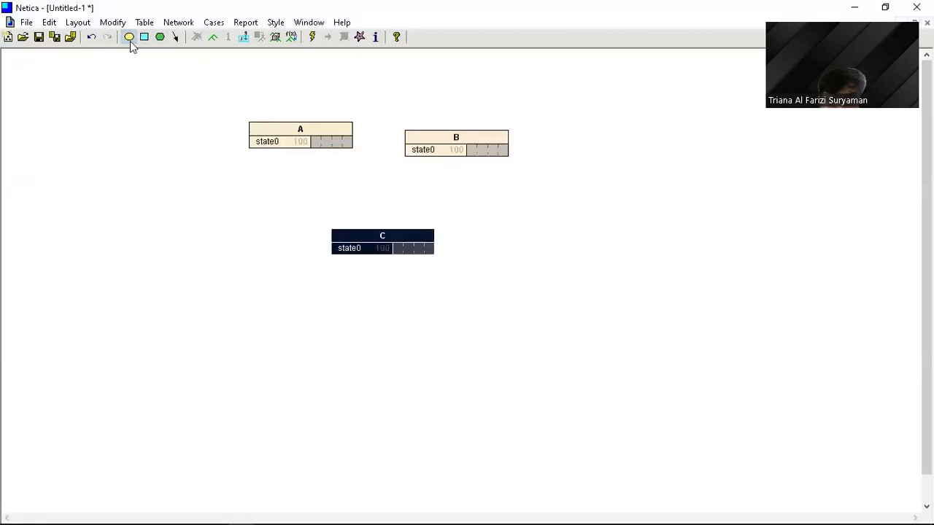
{"action": "left_click", "coordinate": [387, 351]}
Rename node A as Suhu_Air in its properties
{"action": "mouse_move", "coordinate": [311, 135]}
{"action": "left_mouse_down"}
{"action": "mouse_move", "coordinate": [310, 150]}
{"action": "mouse_move", "coordinate": [318, 146]}
{"action": "left_mouse_up"}
{"action": "double_click", "coordinate": [309, 138]}
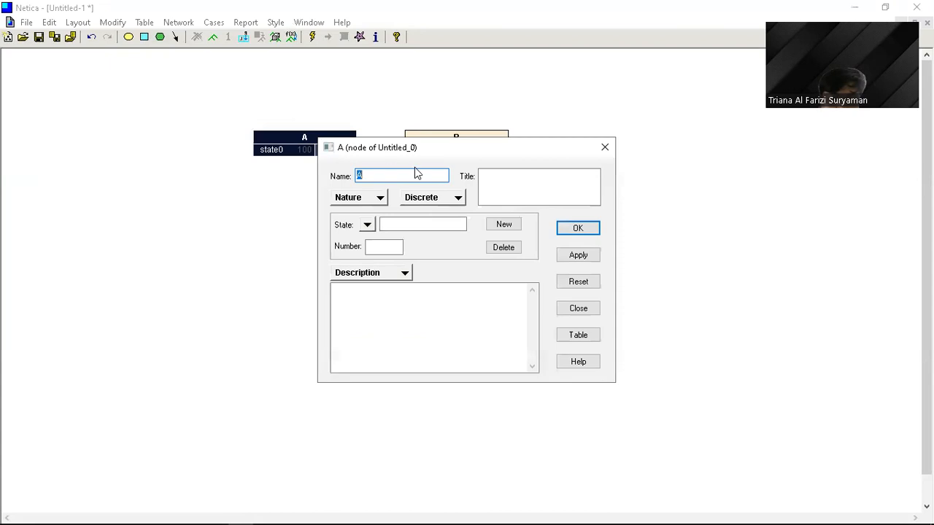
{"action": "left_click", "coordinate": [604, 146]}
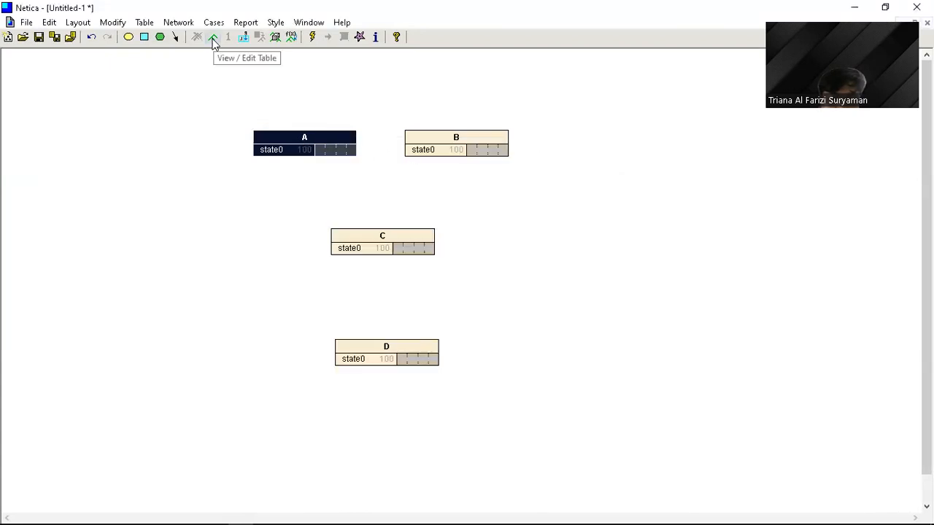
{"action": "right_click", "coordinate": [299, 135]}
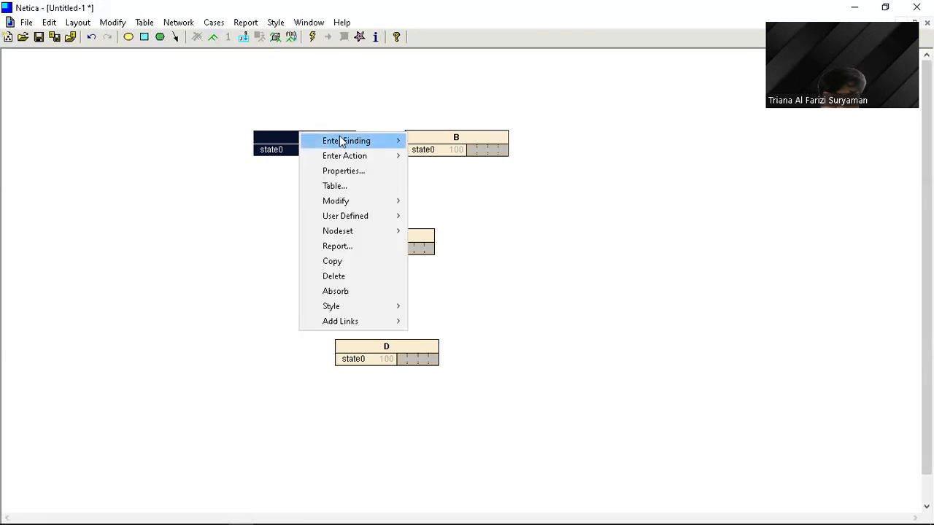
{"action": "left_click", "coordinate": [352, 170]}
{"action": "left_click", "coordinate": [358, 175]}
{"action": "key", "text": "BackSpace"}
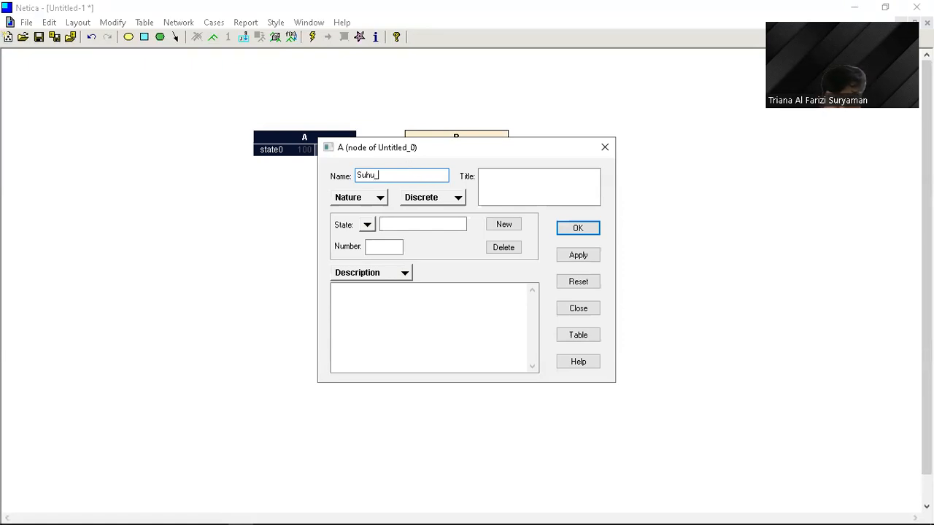
Define the states Tinggi, Normal and Rendah for the Suhu_Air node and reposition it slightly
{"action": "left_click", "coordinate": [400, 225]}
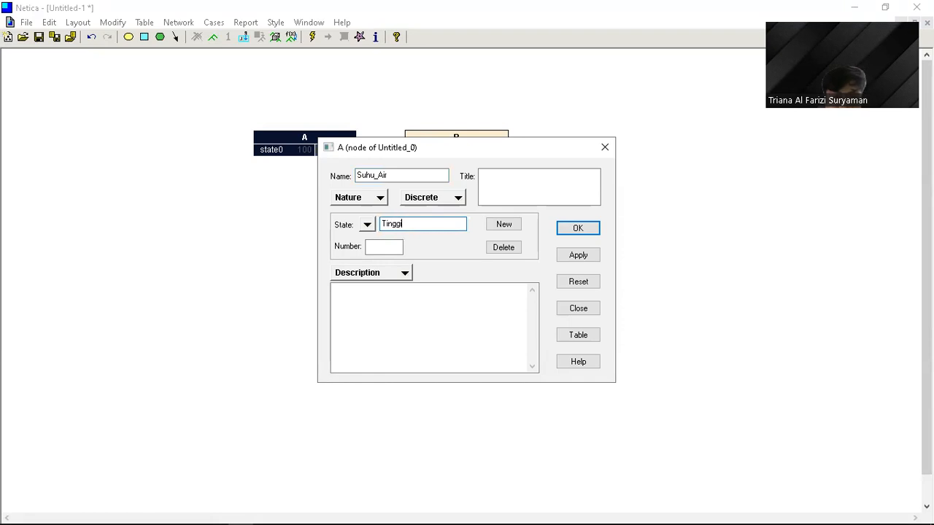
{"action": "left_click", "coordinate": [511, 225]}
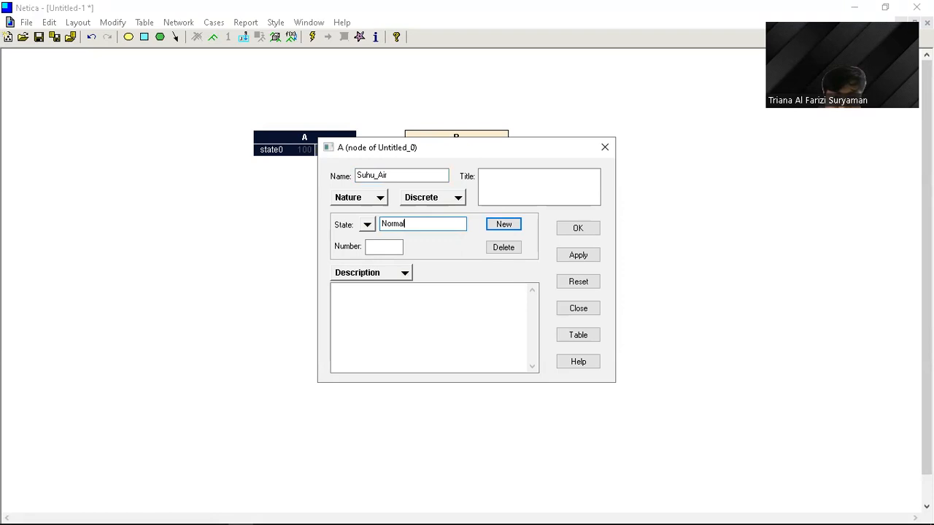
{"action": "left_click", "coordinate": [502, 224]}
{"action": "type", "text": "Rendah"}
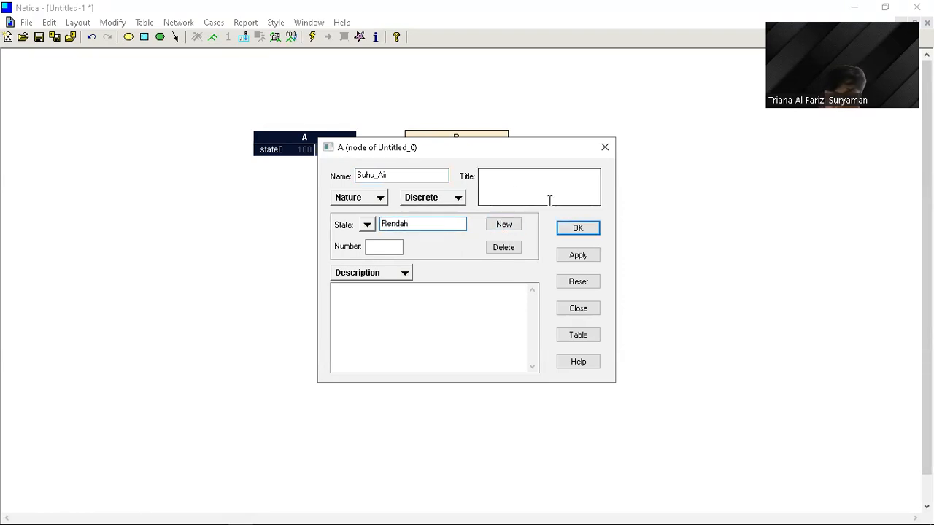
{"action": "left_click", "coordinate": [584, 257]}
{"action": "left_click", "coordinate": [580, 231]}
{"action": "left_click_drag", "start_coordinate": [334, 125], "coordinate": [329, 127]}
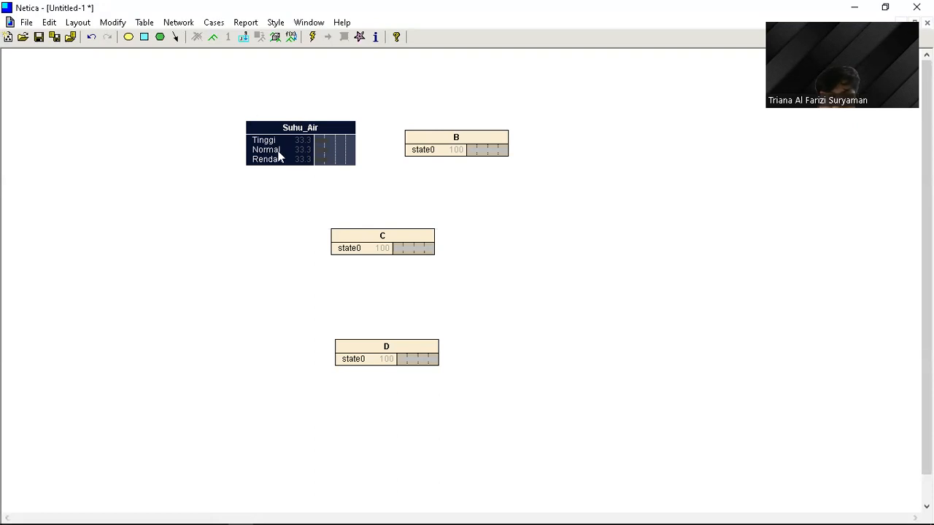
Rename node B as Ph_Air in its properties
{"action": "left_click", "coordinate": [457, 139]}
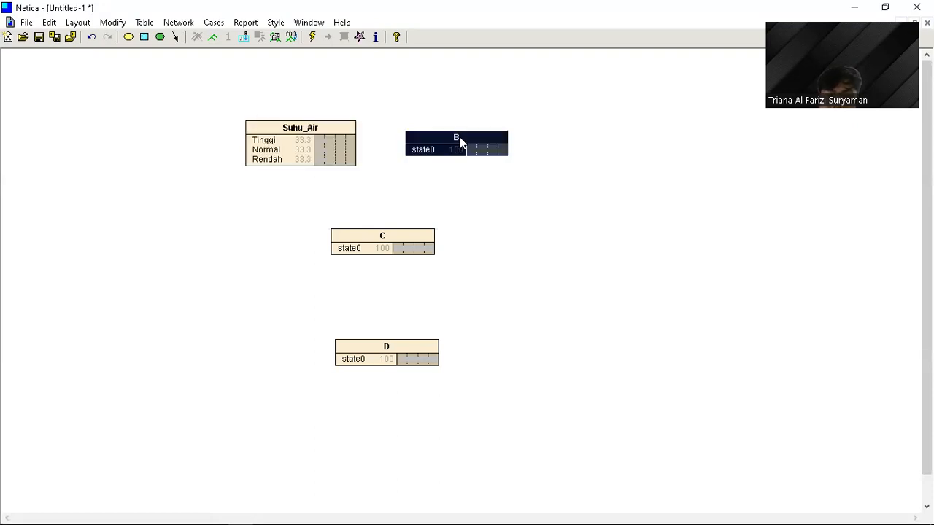
{"action": "right_click", "coordinate": [458, 135]}
{"action": "right_click", "coordinate": [433, 134]}
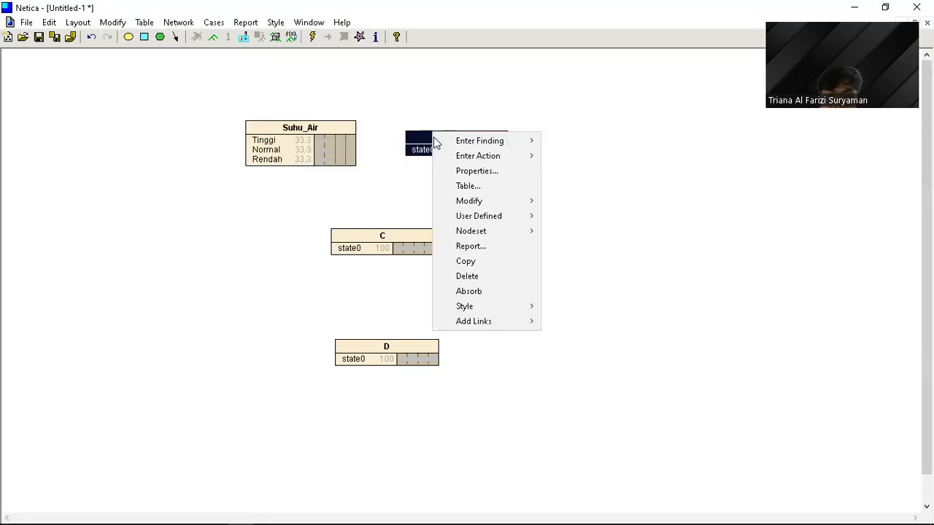
{"action": "left_click", "coordinate": [487, 173]}
{"action": "key", "text": "BackSpace"}
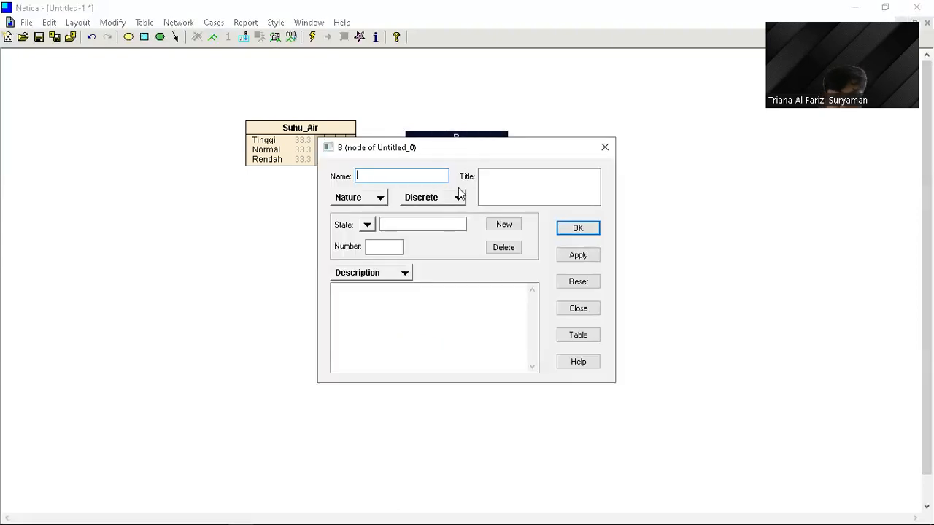
{"action": "type", "text": "Ph_Air"}
Define the states Tinggi, Normal and Rendah for the Ph_Air node and apply the changes
{"action": "key", "text": "Tab"}
{"action": "key", "text": "Tab"}
{"action": "type", "text": "Ti"}
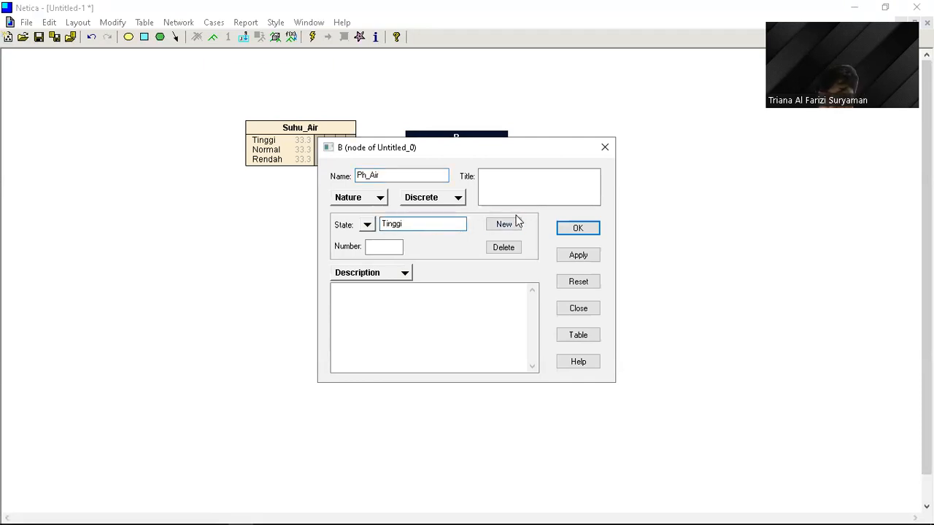
{"action": "left_click", "coordinate": [502, 230]}
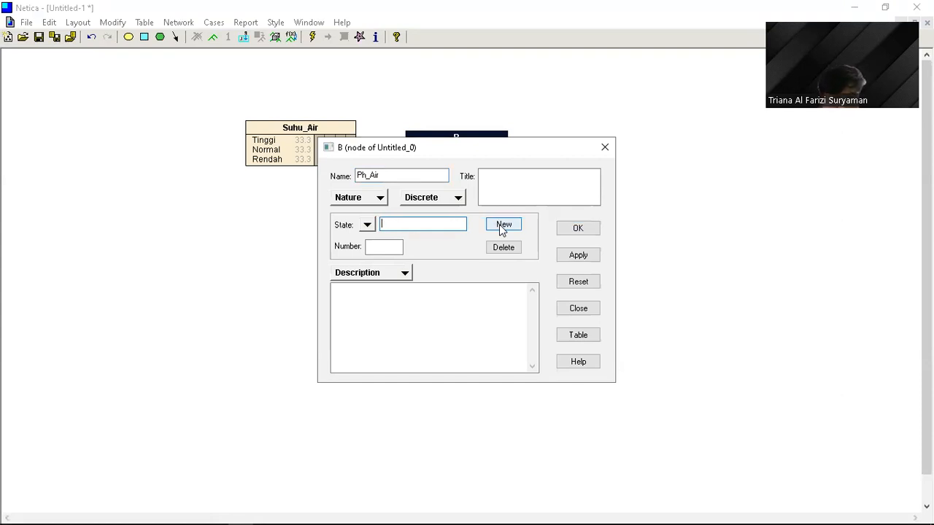
{"action": "type", "text": "Nor"}
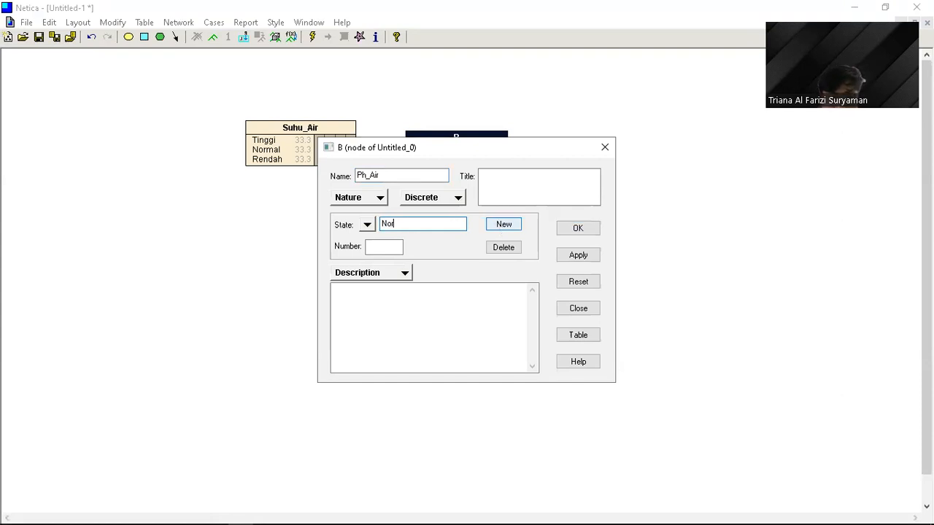
{"action": "type", "text": "mal"}
{"action": "left_click", "coordinate": [502, 224]}
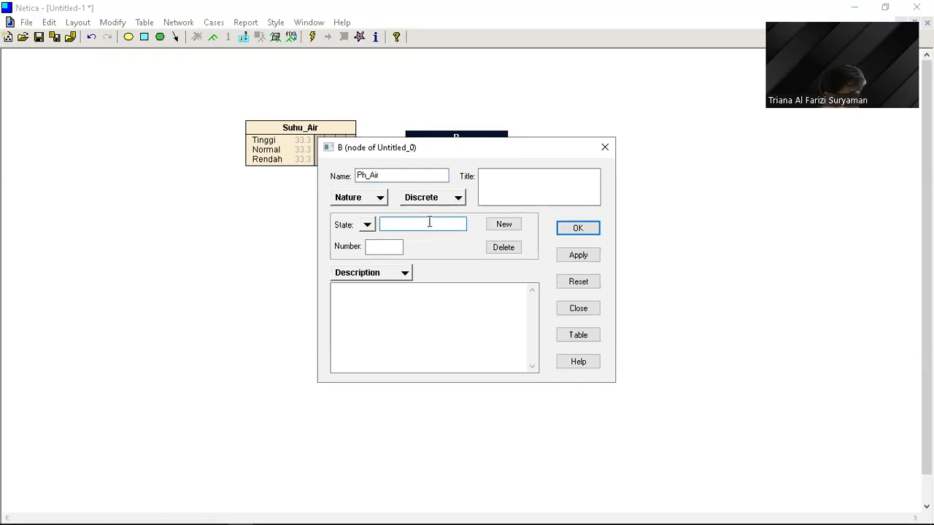
{"action": "type", "text": "Rendagh"}
{"action": "left_click", "coordinate": [577, 255]}
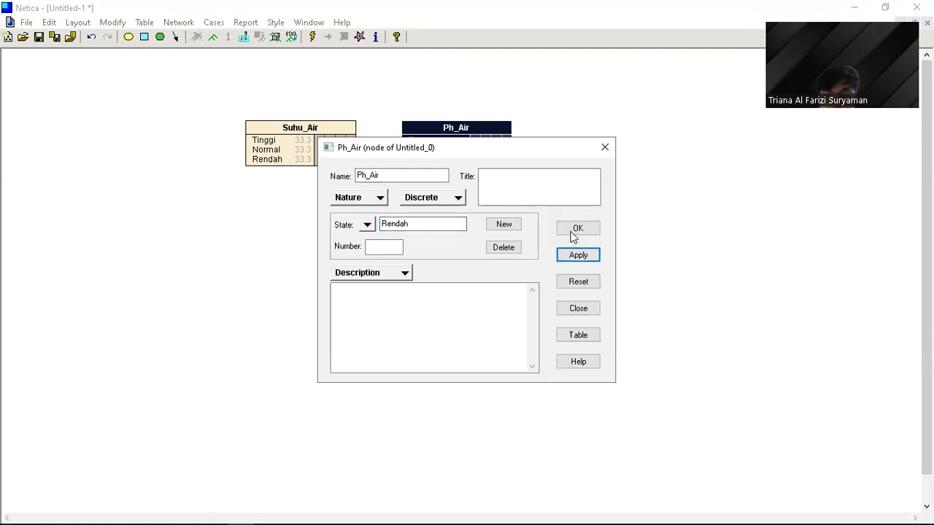
{"action": "left_click", "coordinate": [575, 228]}
Rename node C as Ikan in its properties
{"action": "left_click", "coordinate": [383, 235]}
{"action": "right_click", "coordinate": [385, 231]}
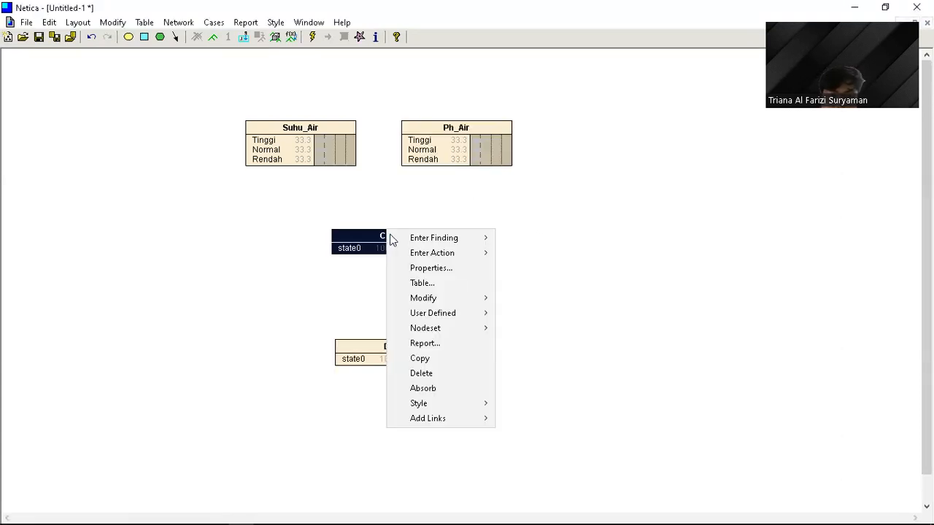
{"action": "left_click", "coordinate": [430, 268]}
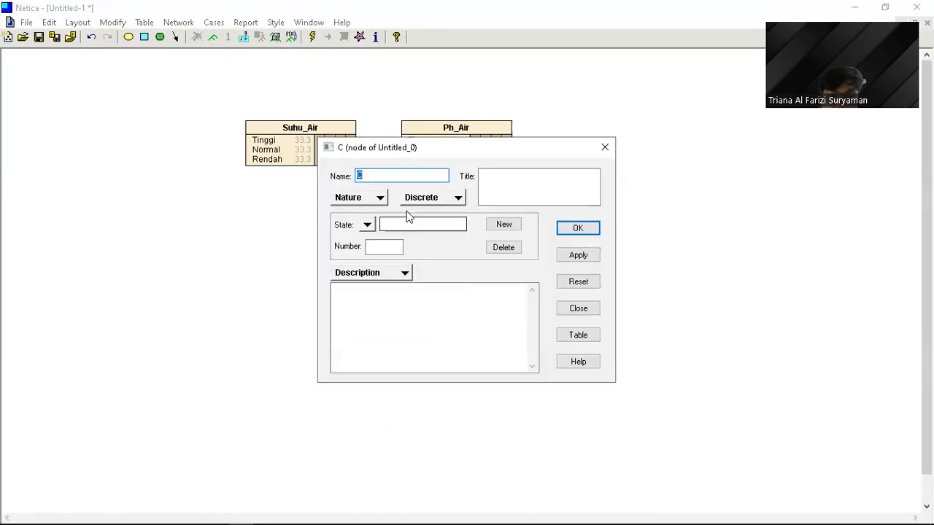
{"action": "type", "text": "Ik"}
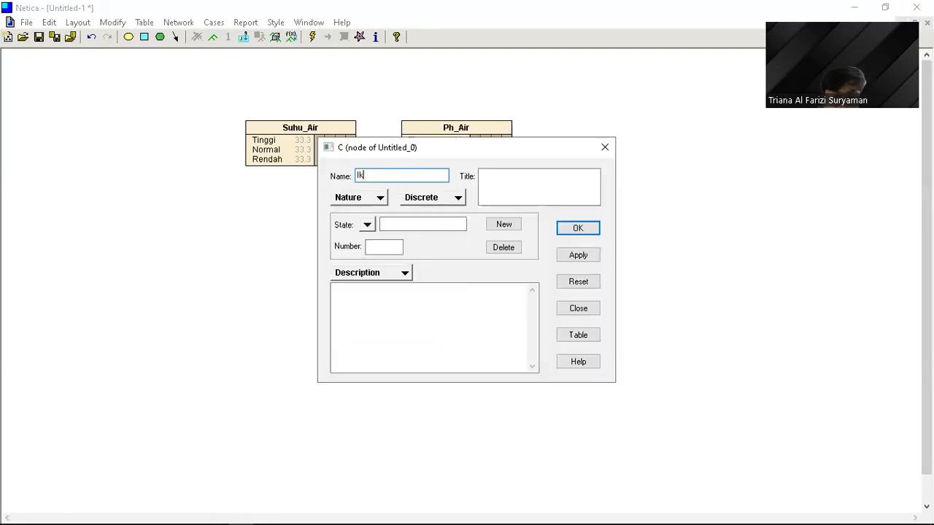
{"action": "key", "text": "BackSpace"}
{"action": "key", "text": "BackSpace"}
Define the states Hidup and Mati for the Ikan node and apply the changes
{"action": "left_click", "coordinate": [413, 224]}
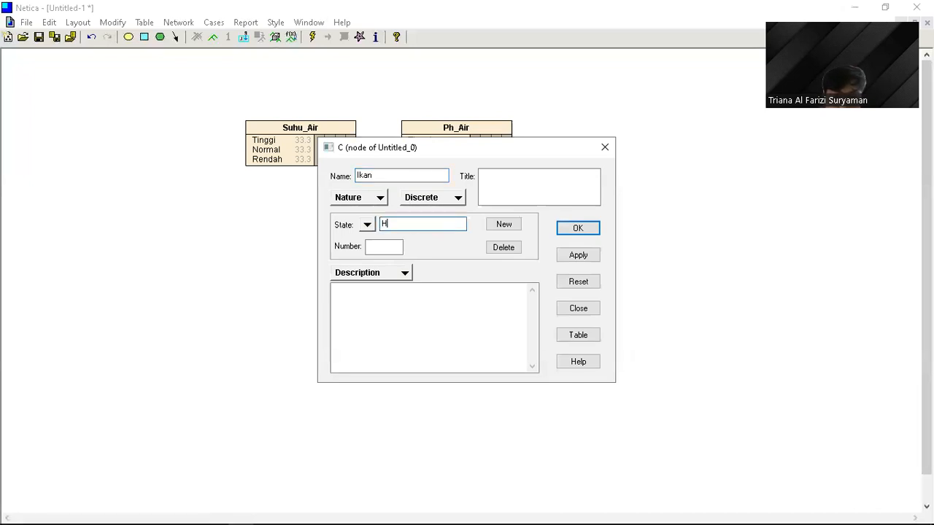
{"action": "left_click", "coordinate": [504, 225]}
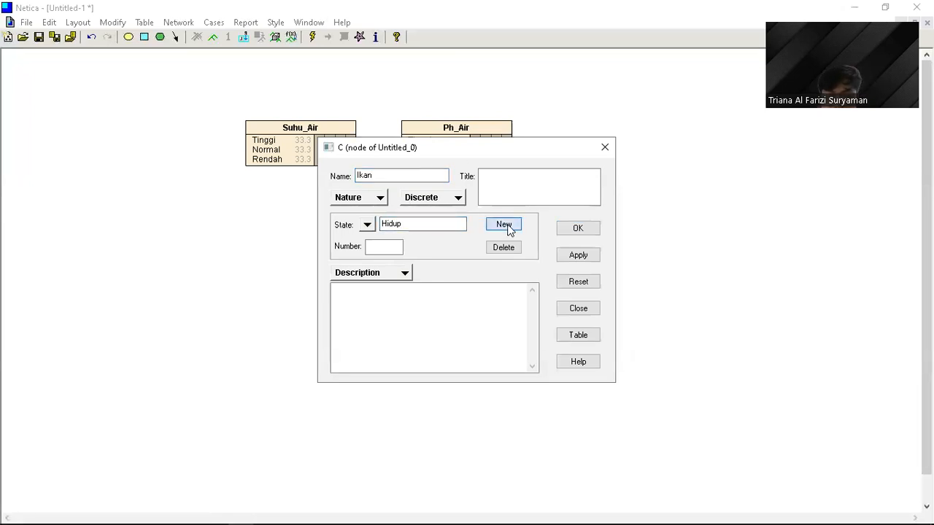
{"action": "type", "text": "Ma"}
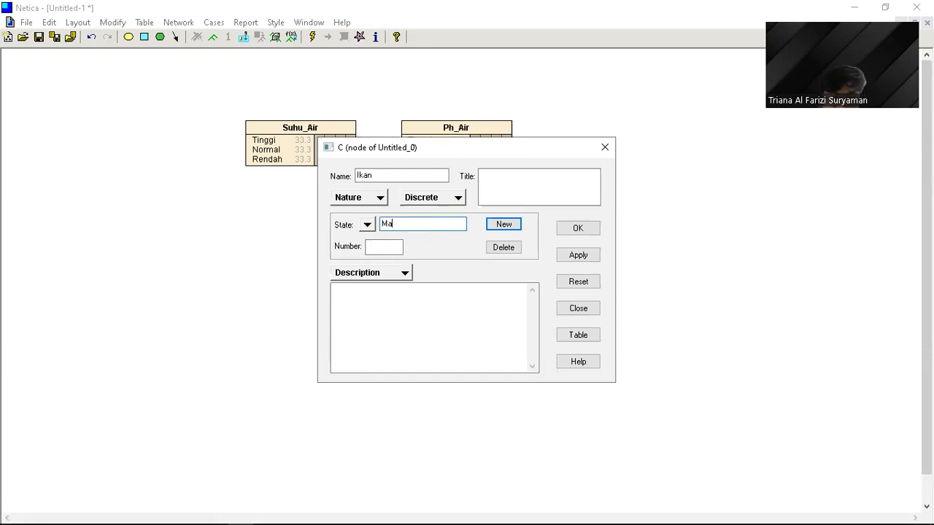
{"action": "type", "text": "ti"}
{"action": "left_click", "coordinate": [577, 254]}
{"action": "left_click", "coordinate": [578, 227]}
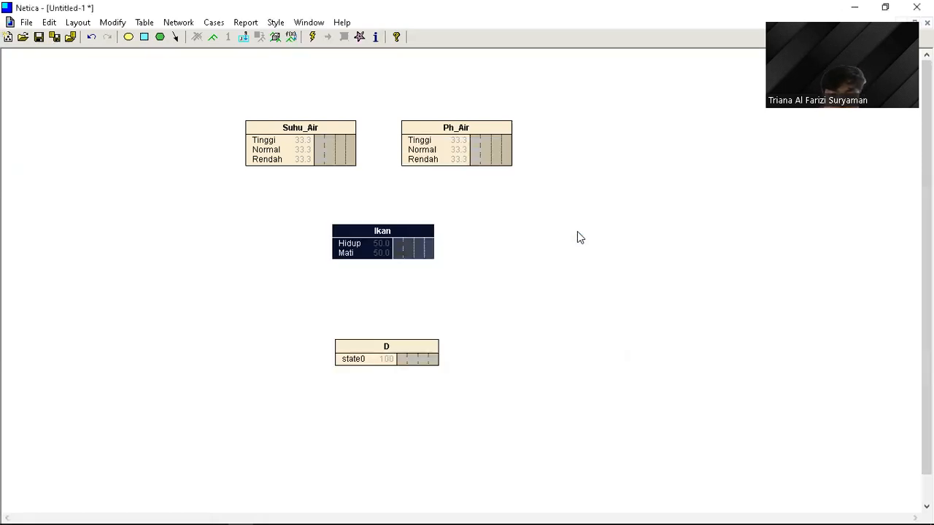
Rename node D as Kecerahan_Air in its properties
{"action": "left_click", "coordinate": [393, 346]}
{"action": "right_click", "coordinate": [392, 346]}
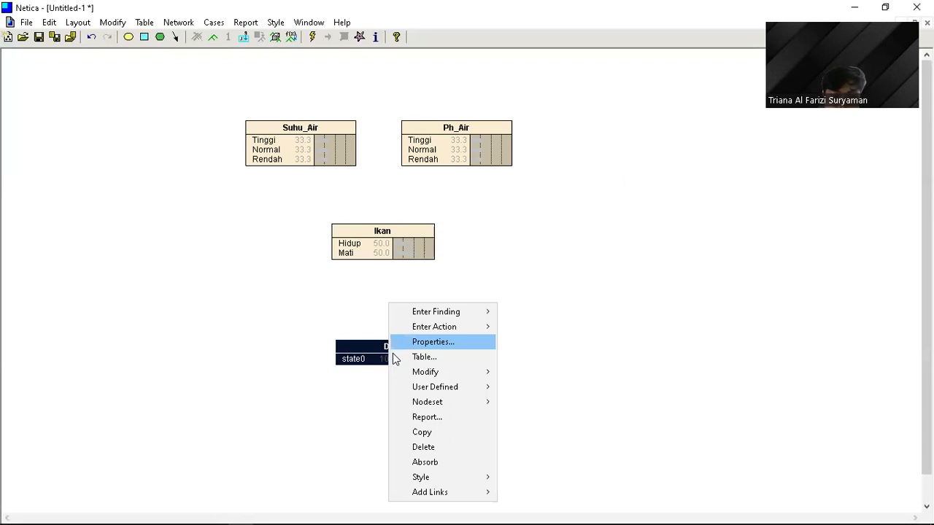
{"action": "left_click", "coordinate": [421, 343]}
{"action": "type", "text": "Kecerhana"}
{"action": "key", "text": "BackSpace"}
{"action": "key", "text": "BackSpace"}
{"action": "key", "text": "BackSpace"}
{"action": "key", "text": "BackSpace"}
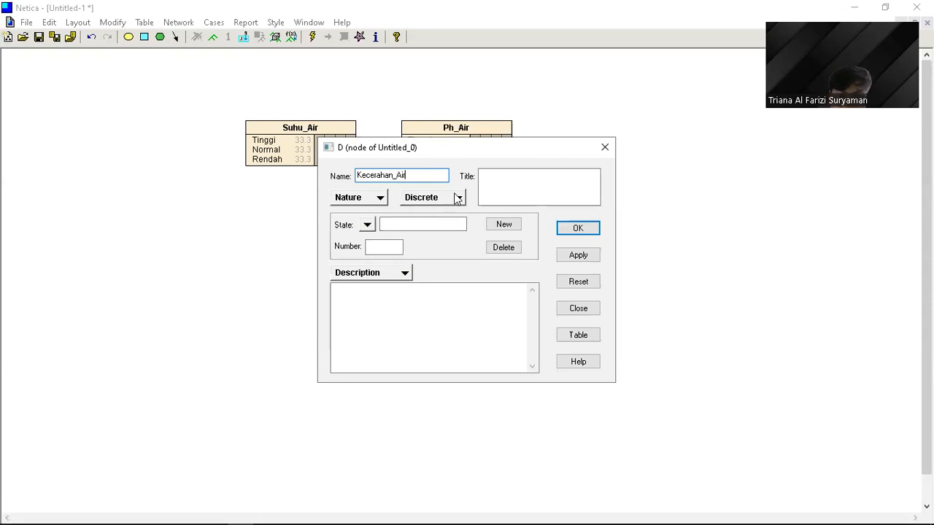
Define the states Lebih30cm and Kurang30cm for the Kecerahan_Air node and apply the changes
{"action": "left_click", "coordinate": [434, 224]}
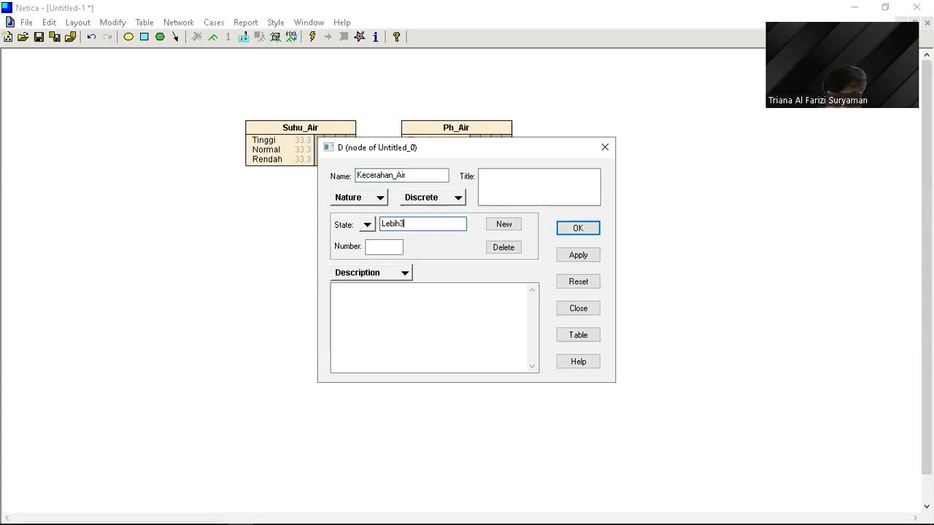
{"action": "type", "text": "Lebih30cm"}
{"action": "left_click", "coordinate": [513, 225]}
{"action": "type", "text": "Kurang30cm"}
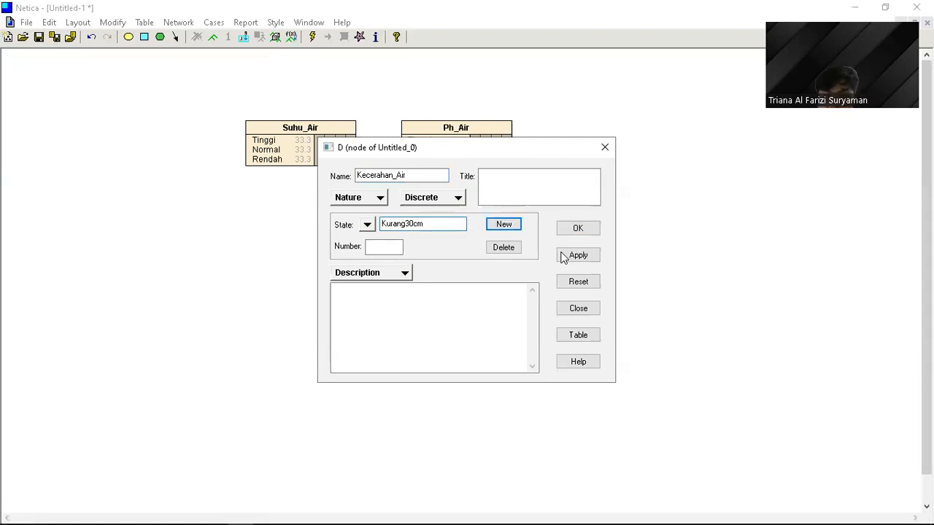
{"action": "left_click", "coordinate": [578, 256]}
{"action": "left_click", "coordinate": [578, 228]}
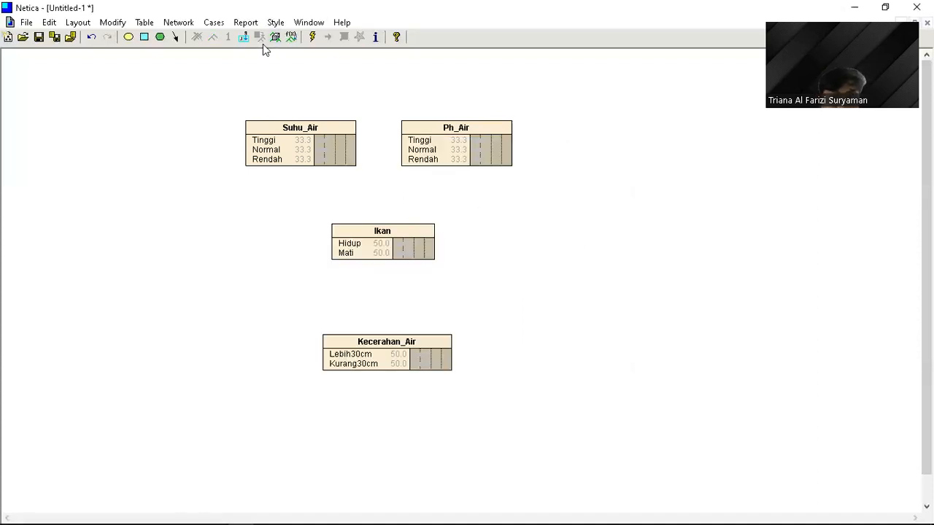
Draw links from the Suhu_Air, Ph_Air and Kecerahan_Air nodes to the Ikan node
{"action": "left_click", "coordinate": [178, 37]}
{"action": "left_click", "coordinate": [305, 141]}
{"action": "left_click", "coordinate": [369, 240]}
{"action": "left_click", "coordinate": [176, 37]}
{"action": "left_click", "coordinate": [462, 142]}
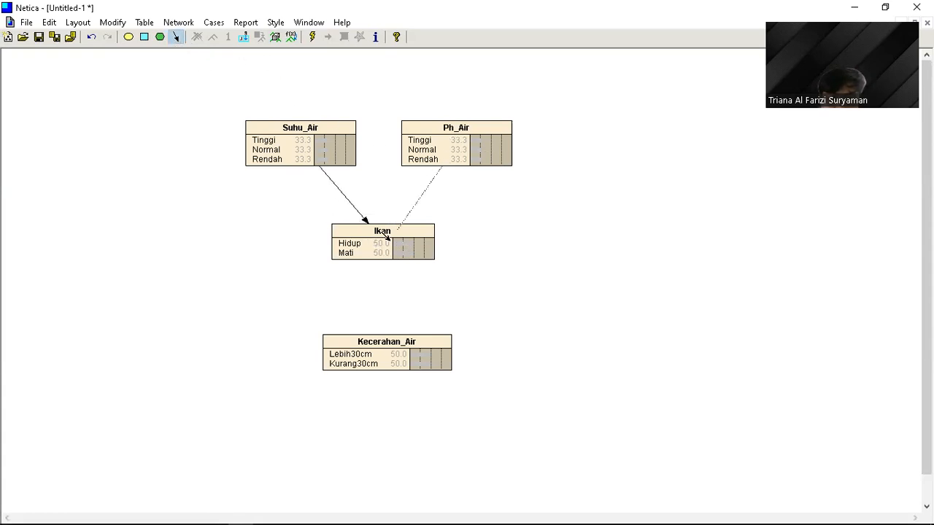
{"action": "left_click", "coordinate": [388, 238]}
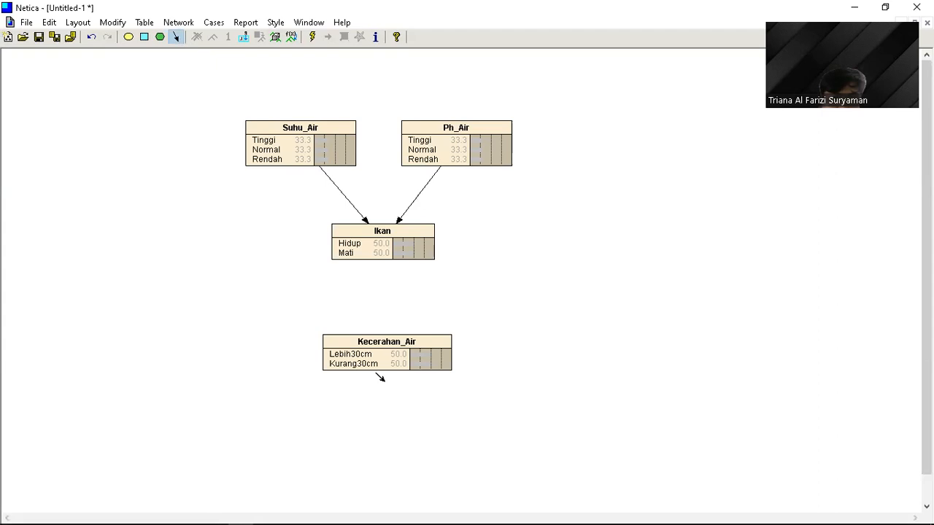
{"action": "left_click", "coordinate": [391, 353]}
{"action": "left_click", "coordinate": [384, 241]}
Fill the Suhu_Air probability table with Tinggi 40, Normal 30 and Rendah 30, and confirm it
{"action": "left_click", "coordinate": [309, 133]}
{"action": "left_click", "coordinate": [316, 109]}
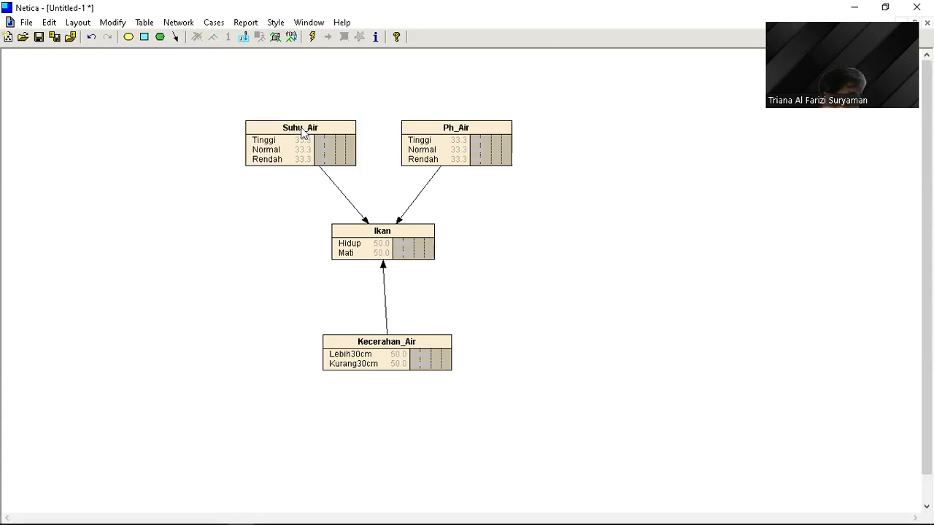
{"action": "left_click", "coordinate": [303, 137]}
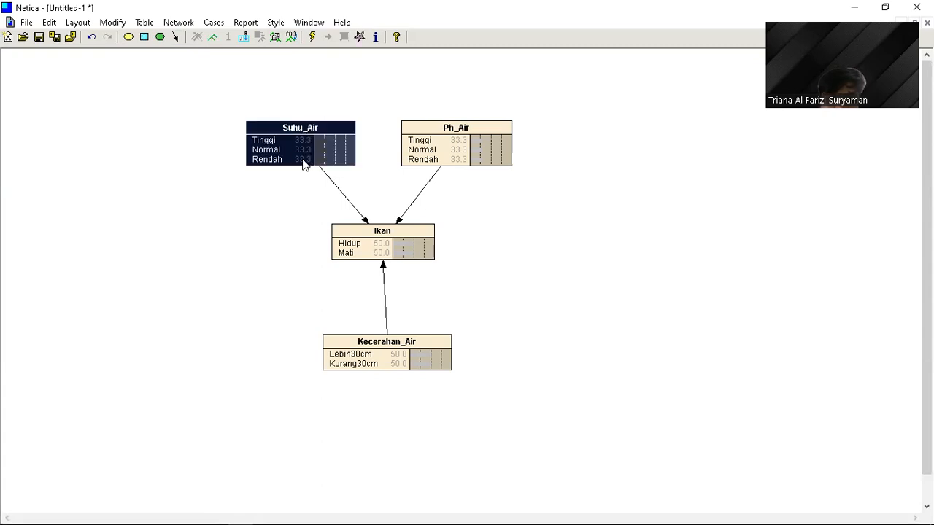
{"action": "right_click", "coordinate": [305, 138]}
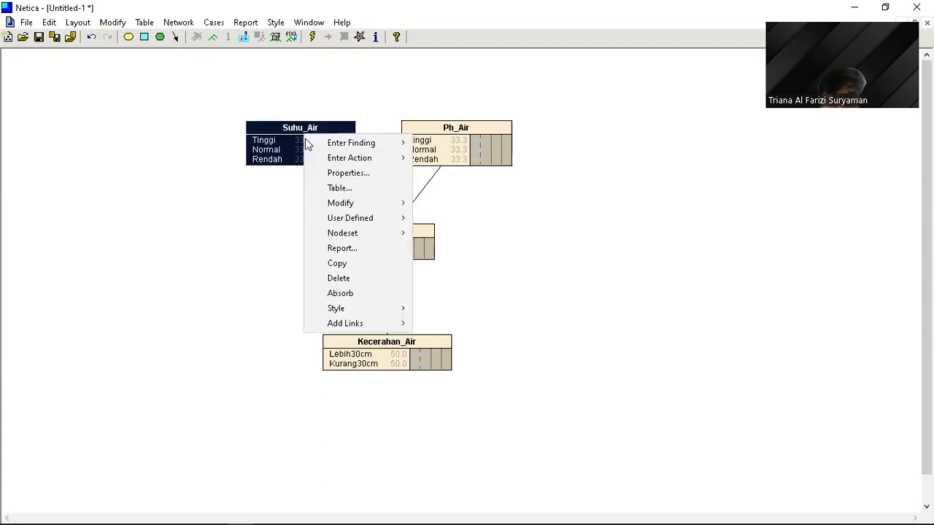
{"action": "right_click", "coordinate": [291, 133]}
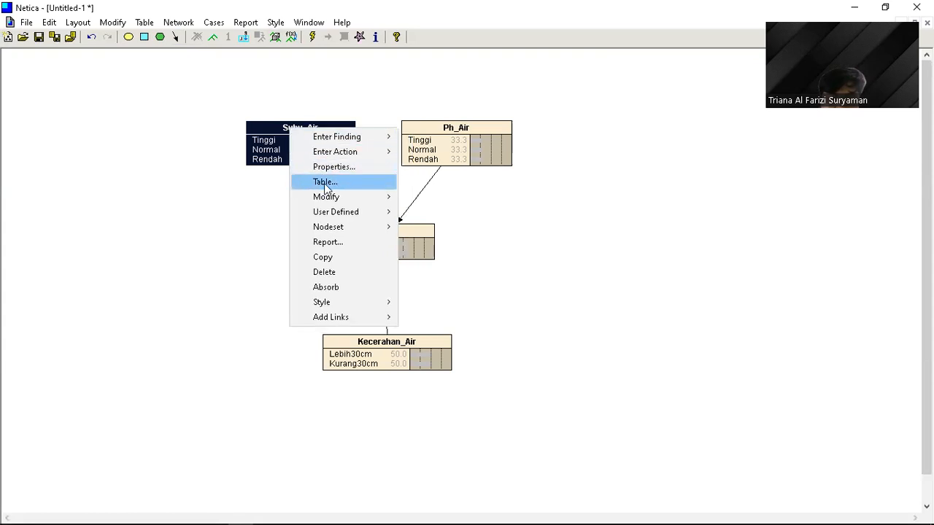
{"action": "left_click", "coordinate": [325, 186]}
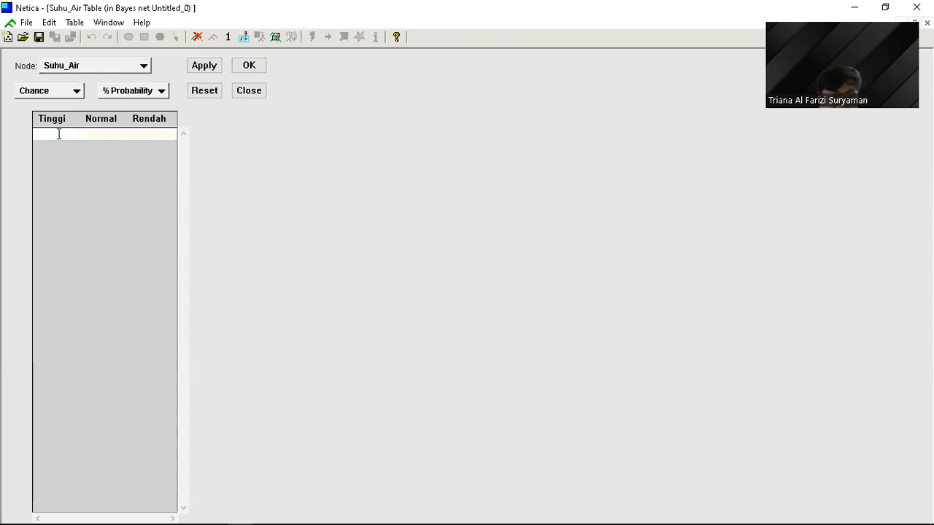
{"action": "type", "text": "4"}
{"action": "type", "text": "30"}
{"action": "key", "text": "Tab"}
{"action": "type", "text": "30"}
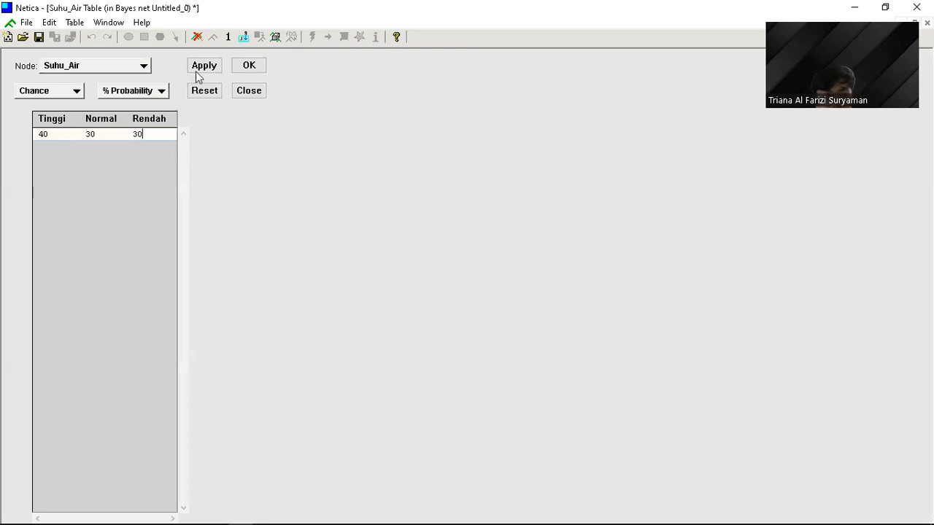
{"action": "left_click", "coordinate": [246, 67]}
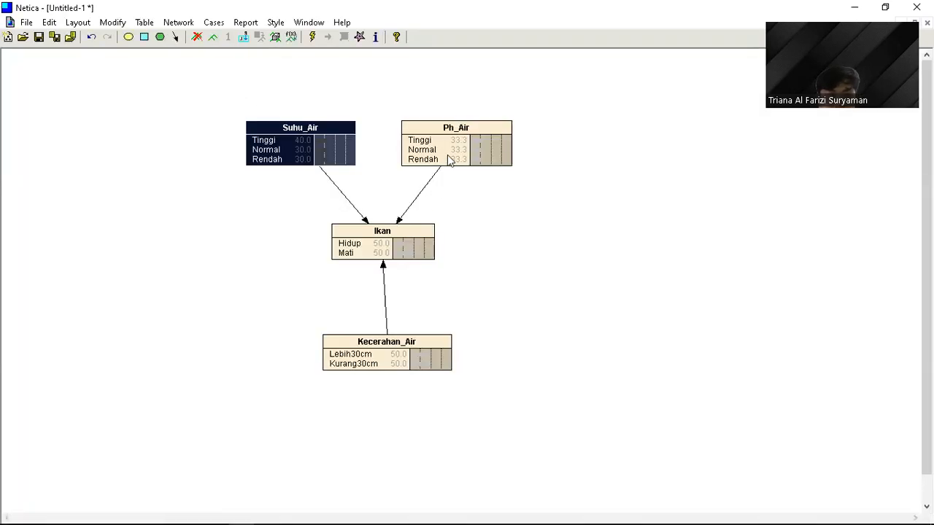
Fill the Ph_Air probability table with Tinggi 40, Normal 30 and Rendah 30, and confirm it
{"action": "left_click", "coordinate": [447, 153]}
{"action": "right_click", "coordinate": [446, 150]}
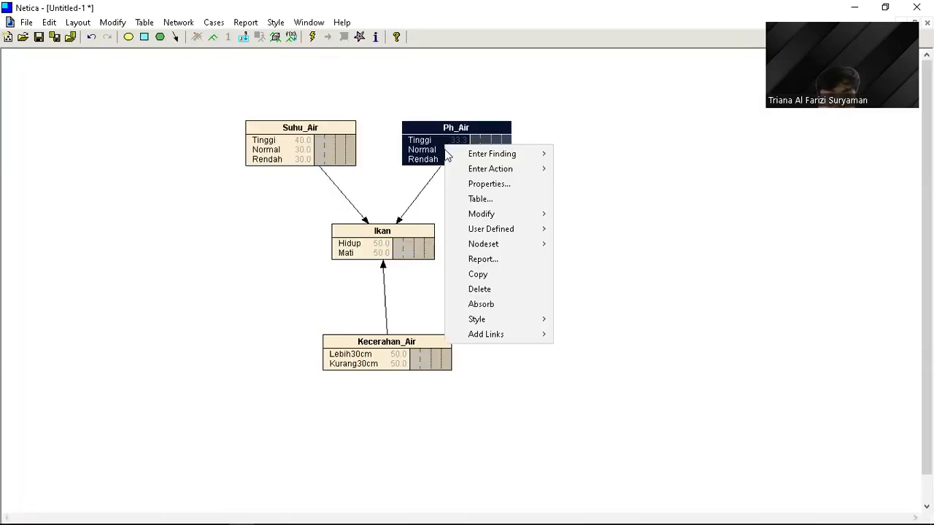
{"action": "left_click", "coordinate": [481, 201]}
{"action": "type", "text": "40"}
{"action": "key", "text": "Tab"}
{"action": "type", "text": "30"}
{"action": "key", "text": "Tab"}
{"action": "type", "text": "30"}
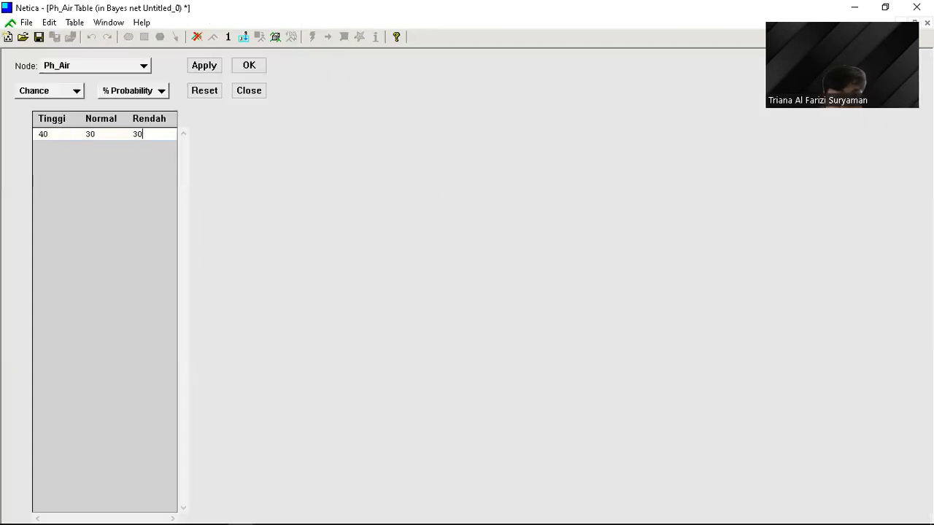
{"action": "left_click", "coordinate": [204, 65]}
{"action": "left_click", "coordinate": [248, 66]}
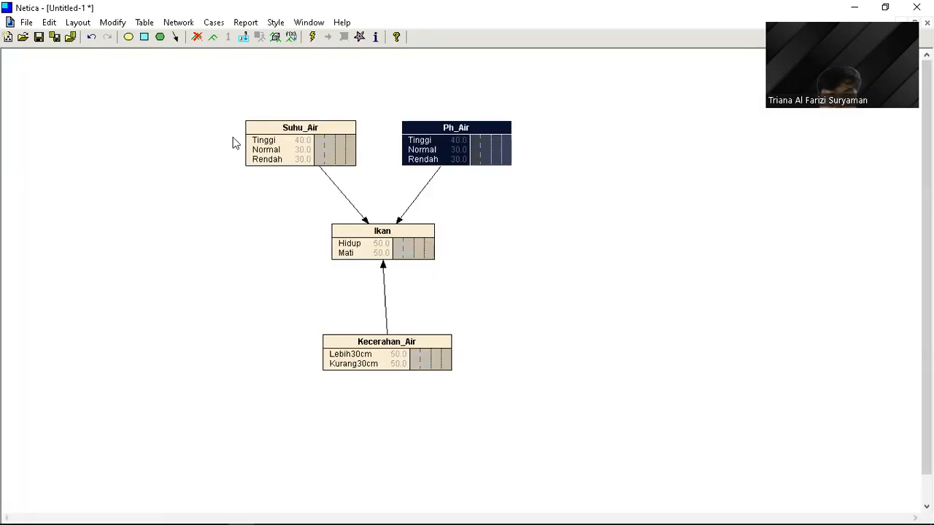
{"action": "left_click", "coordinate": [399, 239]}
{"action": "right_click", "coordinate": [389, 238]}
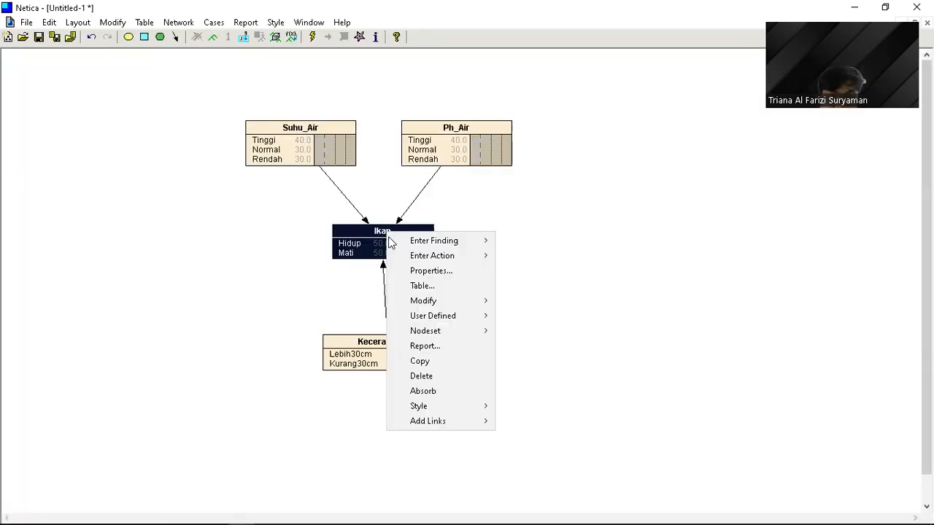
{"action": "left_click", "coordinate": [332, 288]}
Fill the Kecerahan_Air probability table with 50 for Lebih30cm and 50 for Kurang30cm, and confirm it
{"action": "right_click", "coordinate": [367, 343]}
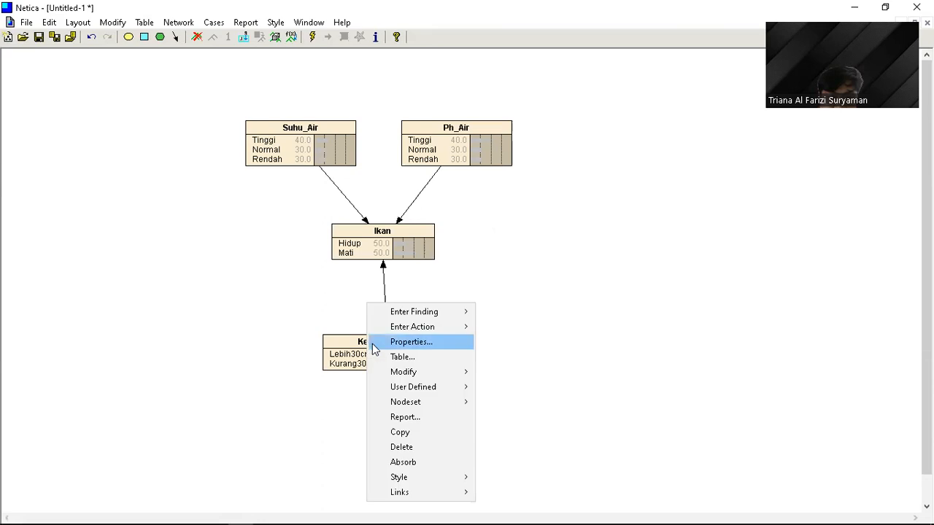
{"action": "left_click", "coordinate": [363, 355]}
{"action": "right_click", "coordinate": [362, 356]}
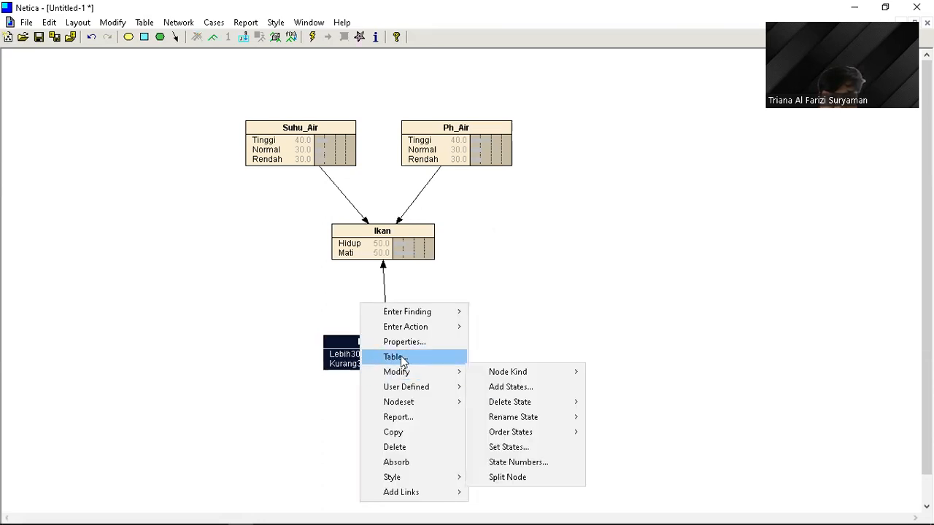
{"action": "left_click", "coordinate": [402, 359]}
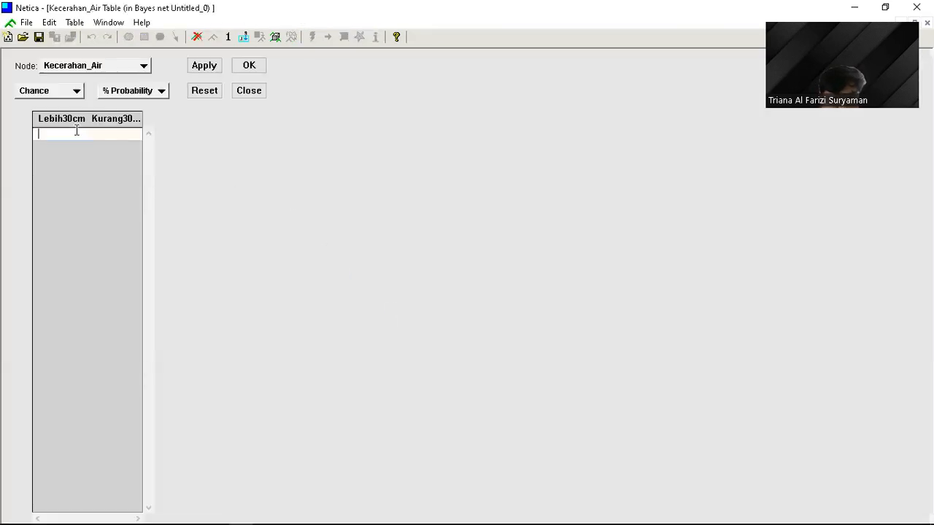
{"action": "type", "text": "50"}
{"action": "key", "text": "Tab"}
{"action": "type", "text": "50"}
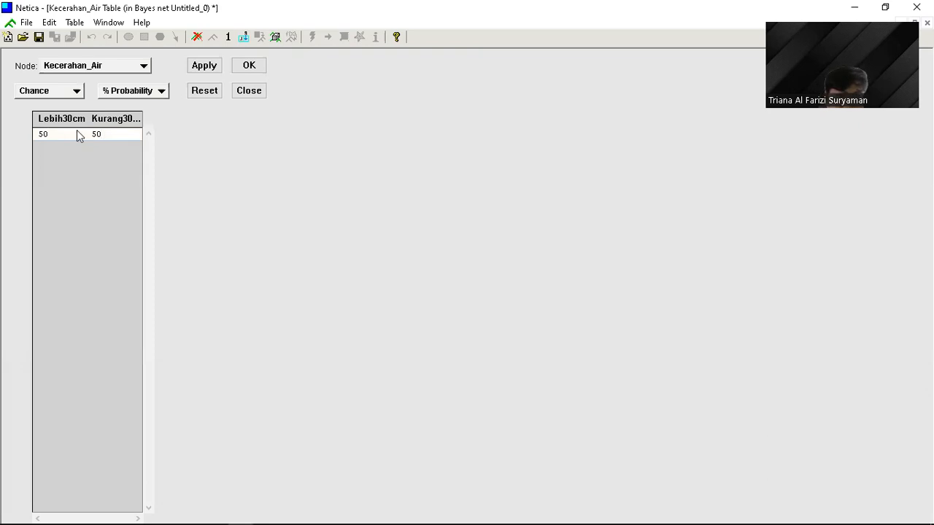
{"action": "left_click", "coordinate": [203, 67]}
{"action": "left_click", "coordinate": [248, 67]}
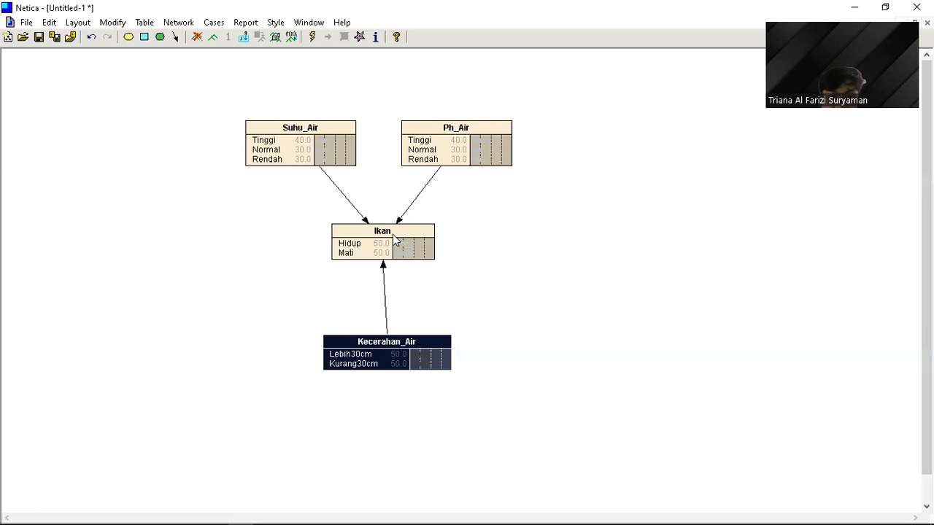
In the Ikan table, enter Hidup probabilities 0, 0, 50, 50, 0, 0 for the six rows with Suhu_Air Tinggi
{"action": "left_click", "coordinate": [460, 204]}
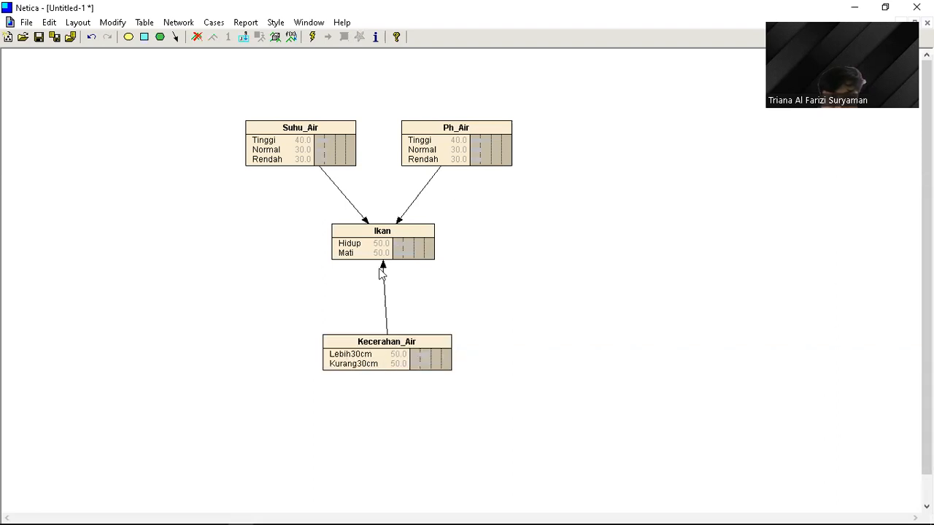
{"action": "right_click", "coordinate": [382, 232]}
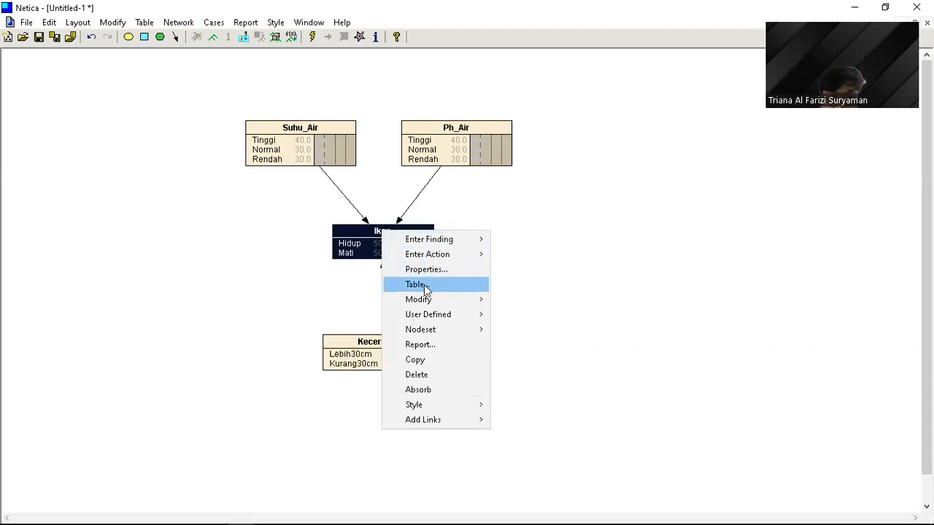
{"action": "left_click", "coordinate": [426, 288]}
{"action": "left_click", "coordinate": [210, 134]}
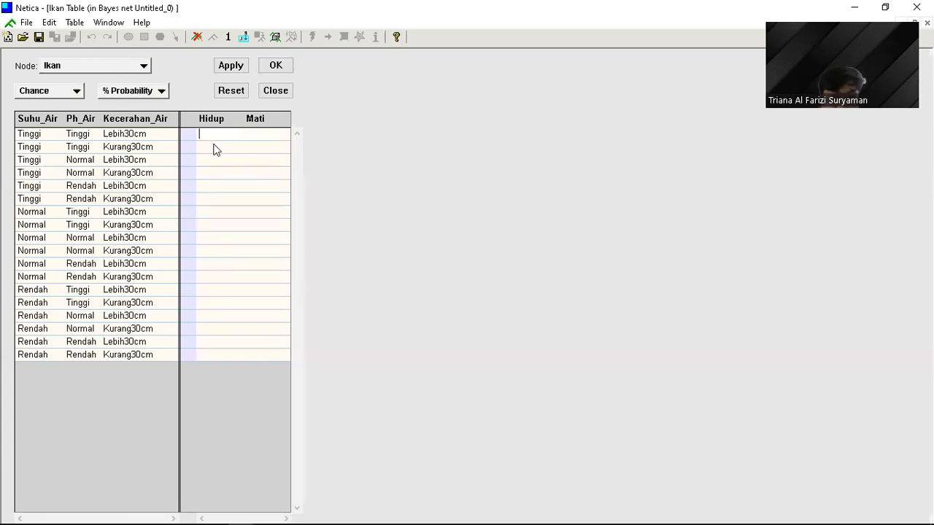
{"action": "left_click", "coordinate": [211, 146]}
{"action": "left_click", "coordinate": [211, 135]}
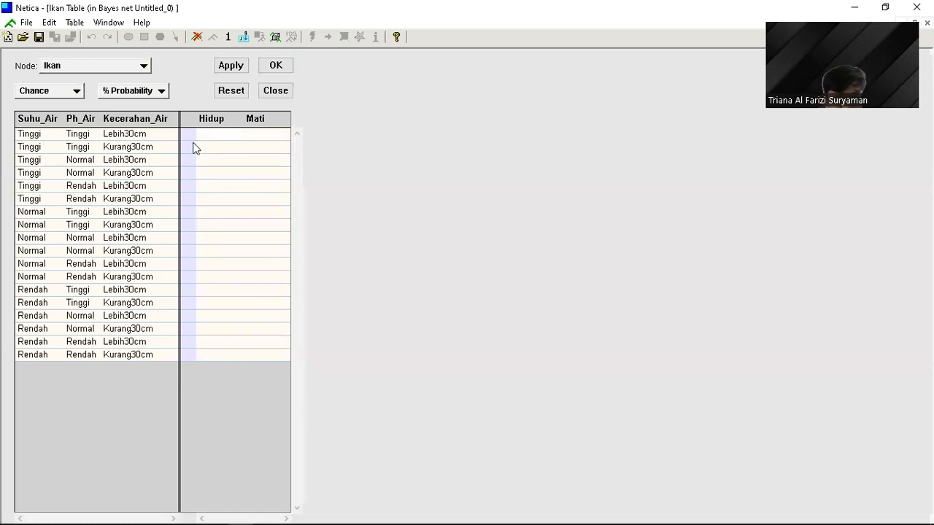
{"action": "type", "text": "0"}
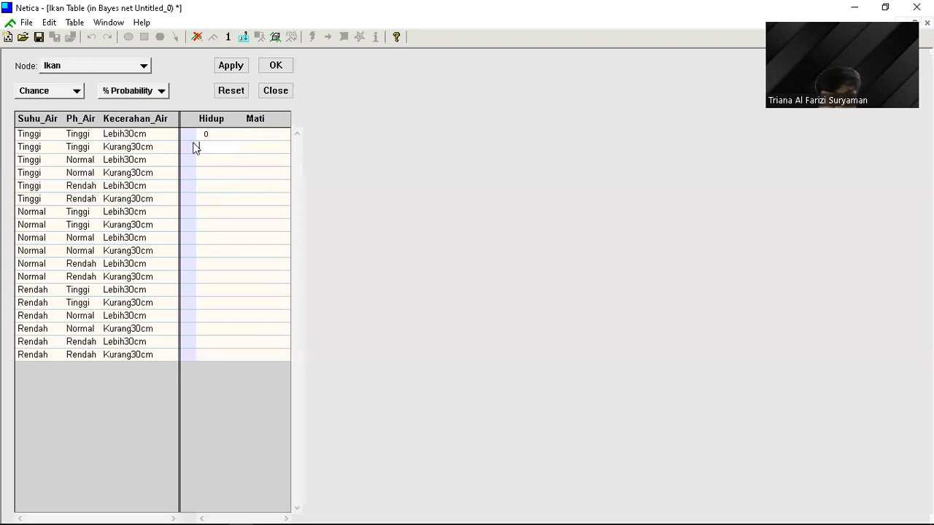
{"action": "type", "text": "0"}
{"action": "key", "text": "Return"}
{"action": "type", "text": "50"}
{"action": "key", "text": "Return"}
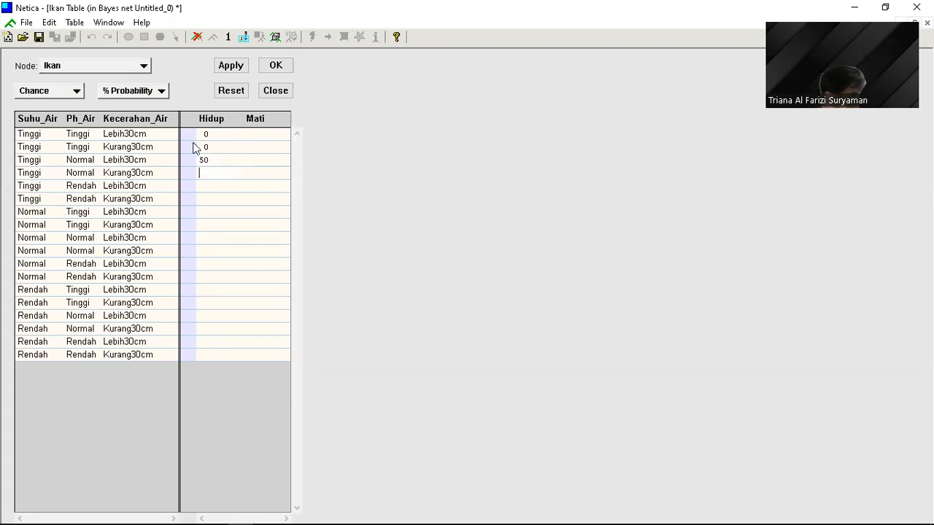
{"action": "type", "text": "50"}
{"action": "key", "text": "Return"}
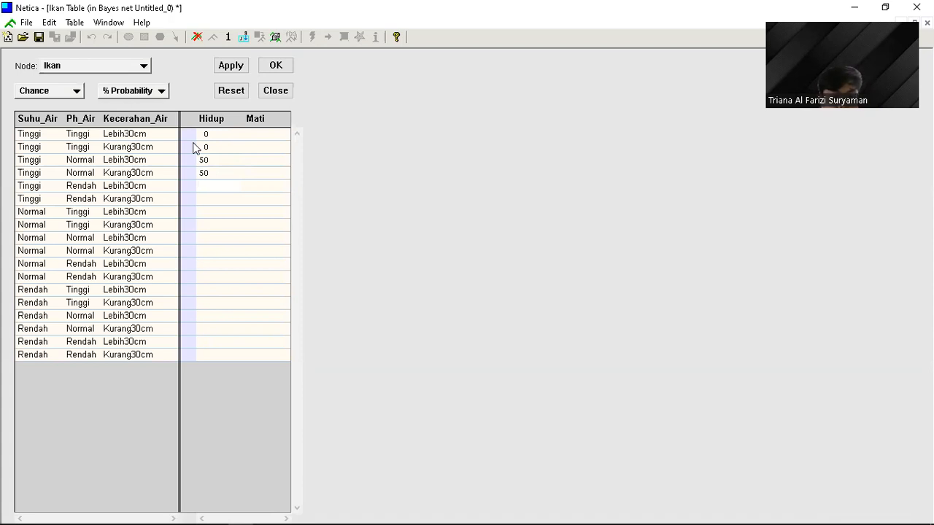
{"action": "type", "text": "0"}
{"action": "key", "text": "Return"}
{"action": "type", "text": "0"}
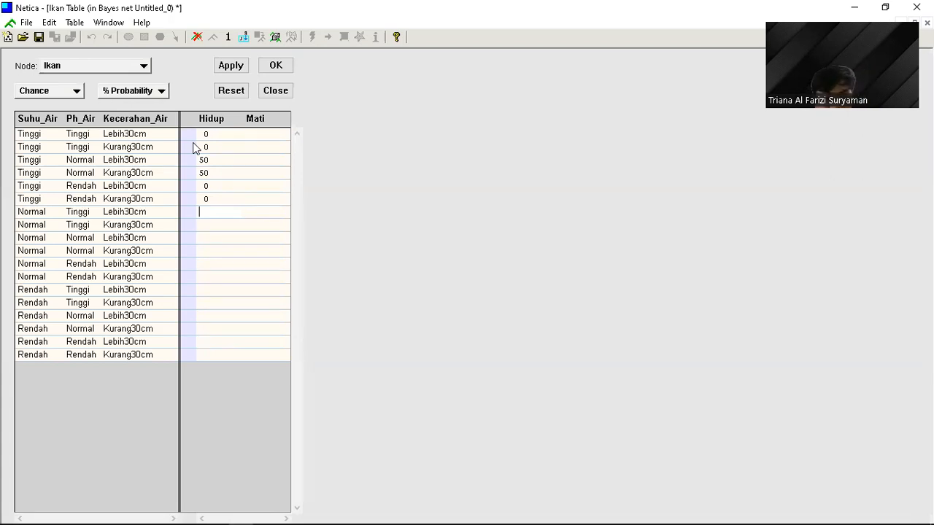
Enter Hidup probabilities 0, 0, 100, 100, 0, 0 for the six rows with Suhu_Air Normal
{"action": "type", "text": "0"}
{"action": "key", "text": "Return"}
{"action": "type", "text": "0"}
{"action": "key", "text": "Return"}
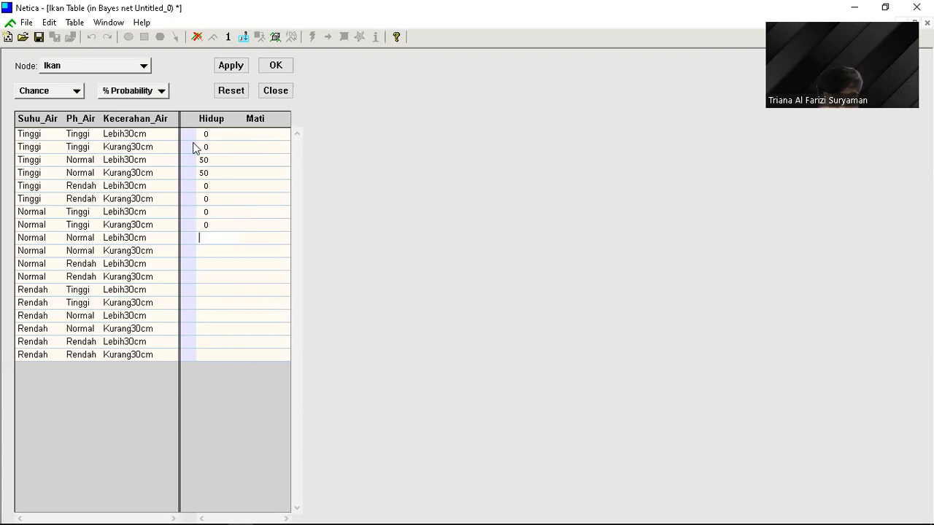
{"action": "type", "text": "100"}
{"action": "key", "text": "Return"}
{"action": "type", "text": "100"}
{"action": "key", "text": "Return"}
{"action": "type", "text": "0"}
{"action": "key", "text": "Return"}
{"action": "type", "text": "0"}
{"action": "key", "text": "Return"}
Enter Hidup probabilities 0, 0, 80, 80, 0, 0 for the six rows with Suhu_Air Rendah
{"action": "type", "text": "0"}
{"action": "key", "text": "Return"}
{"action": "type", "text": "0"}
{"action": "key", "text": "Return"}
{"action": "type", "text": "8"}
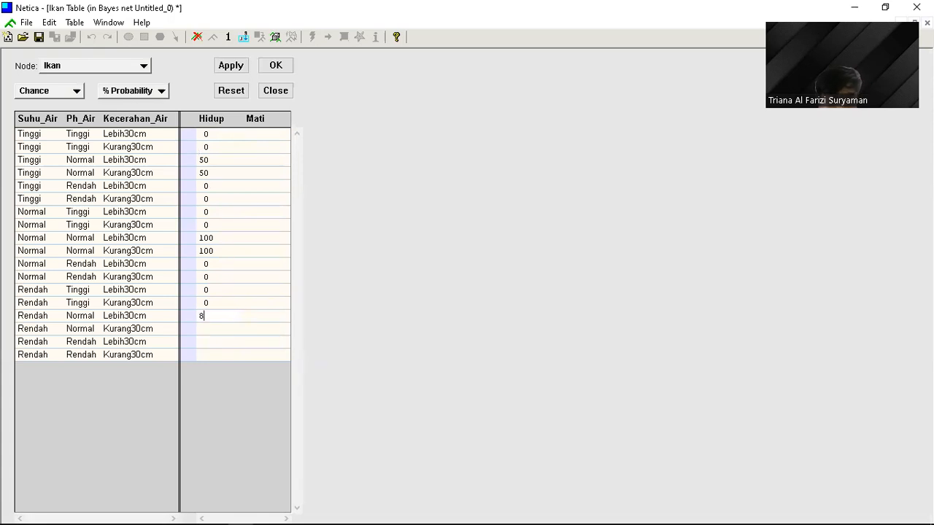
{"action": "key", "text": "BackSpace"}
{"action": "type", "text": "80"}
{"action": "key", "text": "Return"}
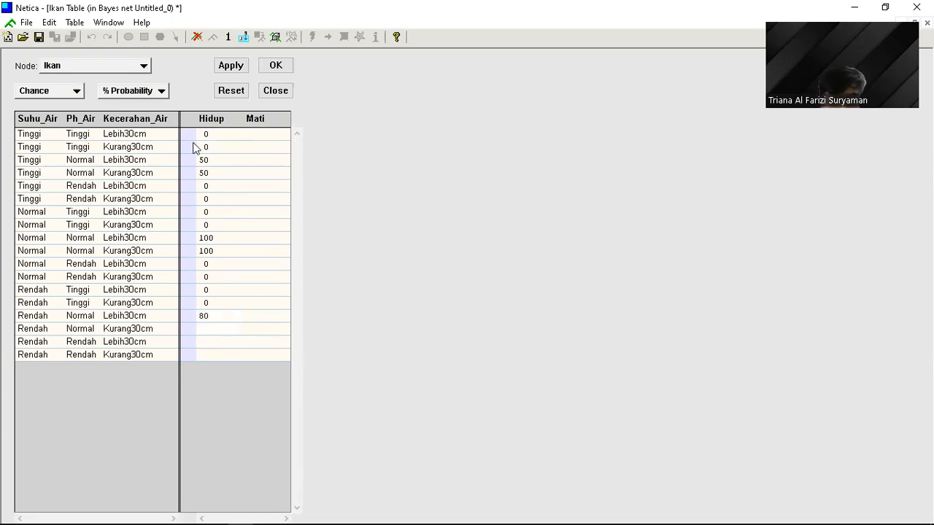
{"action": "type", "text": "80"}
{"action": "key", "text": "Return"}
{"action": "type", "text": "0"}
{"action": "key", "text": "Return"}
{"action": "type", "text": "0"}
Apply the Ikan table with the missing Mati probabilities filled in to total 100, and return to the network
{"action": "key", "text": "Up"}
{"action": "key", "text": "Up"}
{"action": "key", "text": "Up"}
{"action": "key", "text": "Up"}
{"action": "key", "text": "Up"}
{"action": "key", "text": "Up"}
{"action": "key", "text": "Up"}
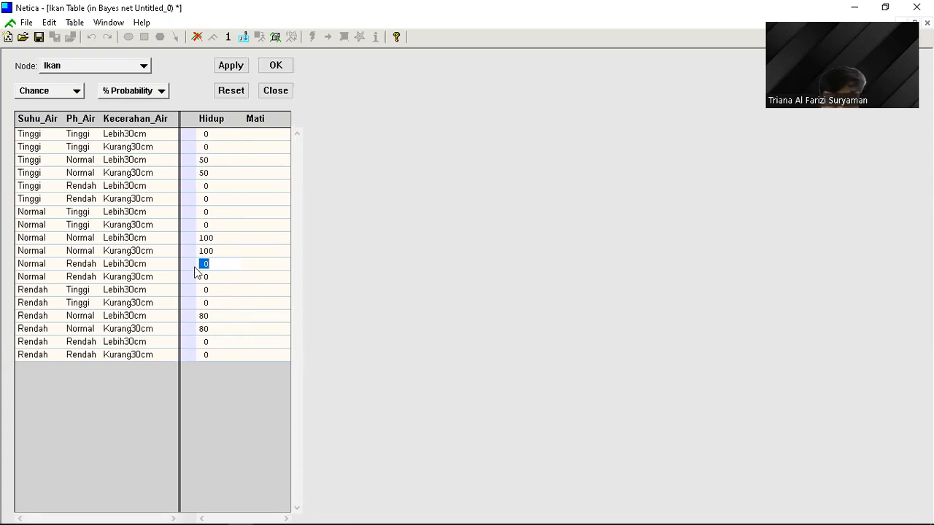
{"action": "left_click", "coordinate": [231, 65]}
{"action": "left_click", "coordinate": [402, 289]}
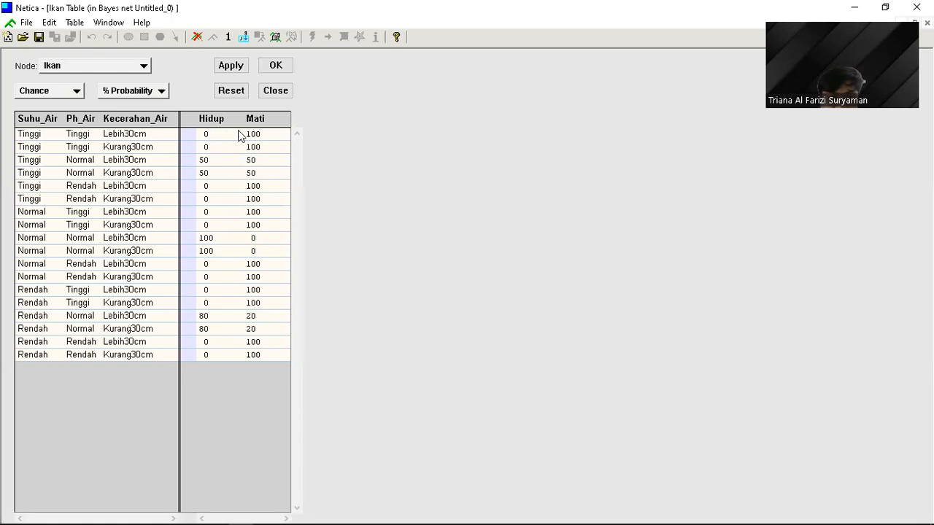
{"action": "left_click", "coordinate": [276, 67]}
{"action": "left_click", "coordinate": [438, 200]}
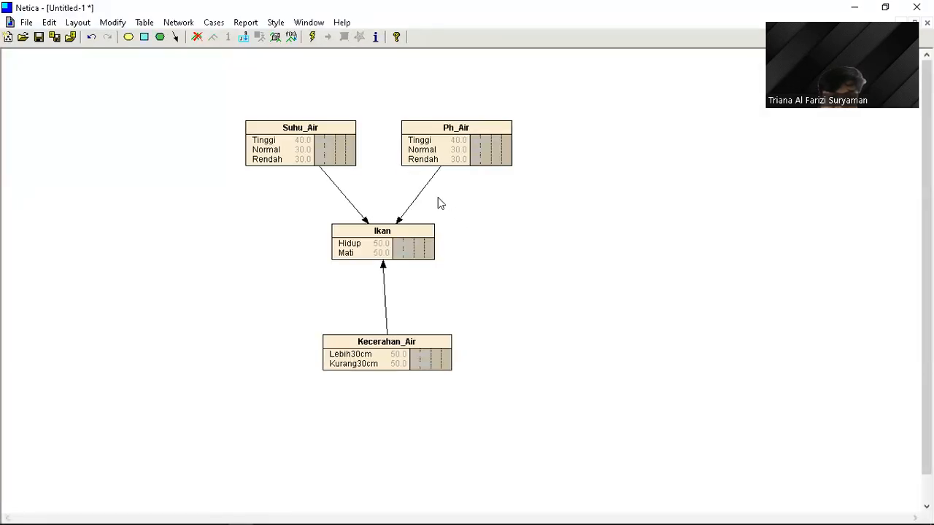
Compile the network and raise the Tinggi belief to about 93.5 for Suhu_Air and about 96.6 for Ph_Air
{"action": "left_click", "coordinate": [313, 38]}
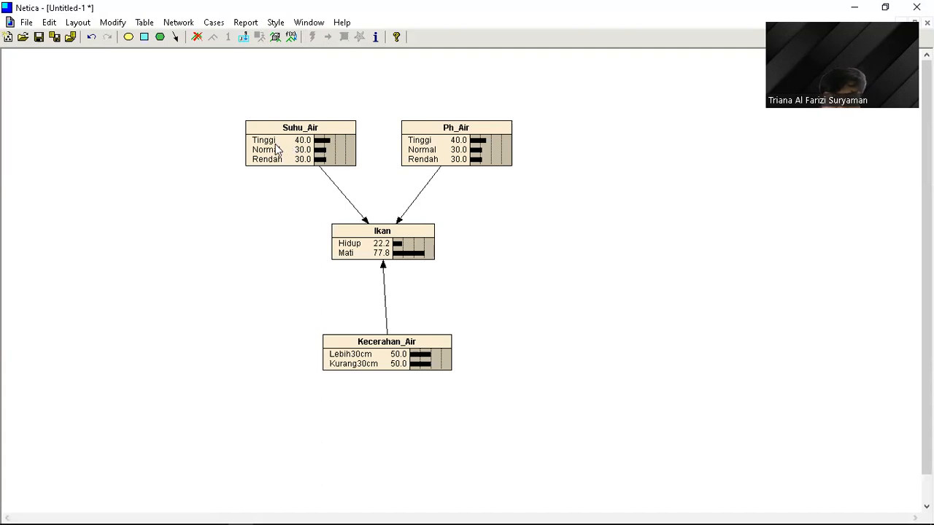
{"action": "left_click_drag", "start_coordinate": [319, 144], "coordinate": [361, 145]}
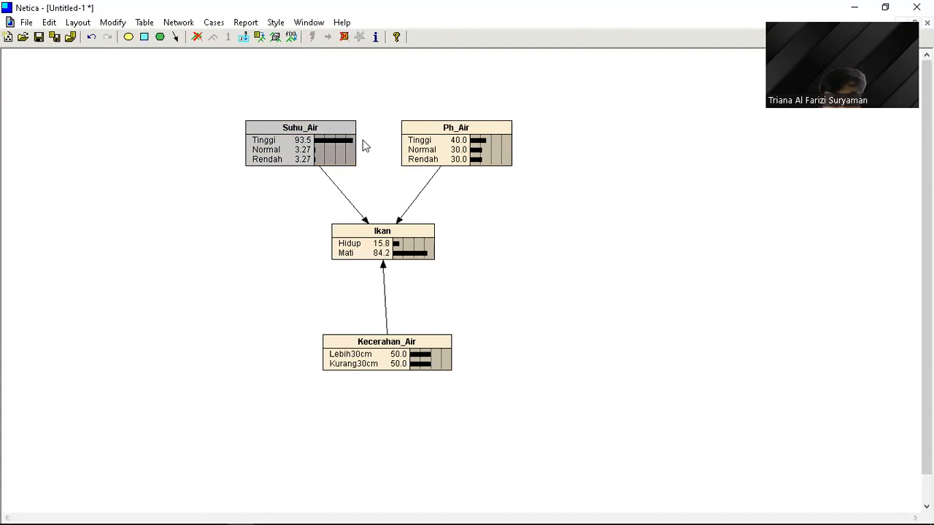
{"action": "left_click_drag", "start_coordinate": [476, 144], "coordinate": [512, 143]}
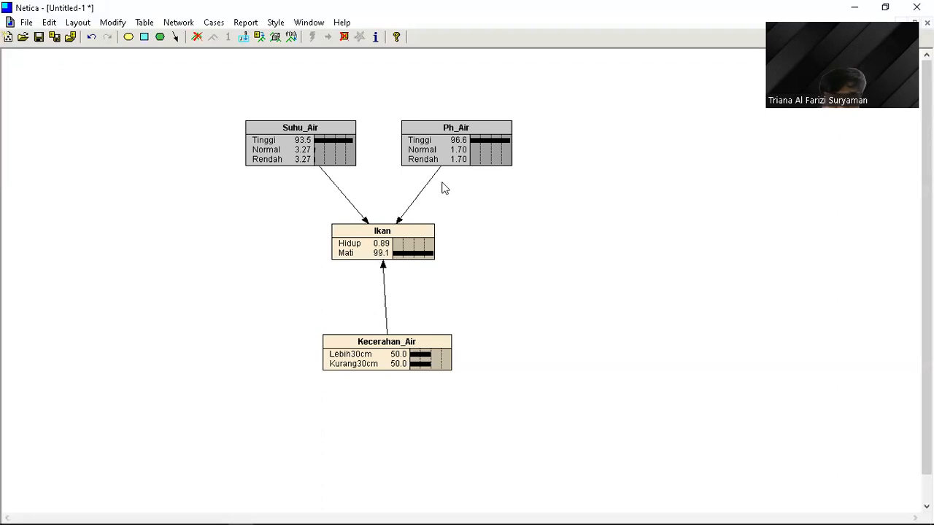
Raise the Normal belief to about 85.5 for Suhu_Air and 82.8 for Ph_Air, and Suhu_Air's Rendah belief to about 20
{"action": "left_click_drag", "start_coordinate": [318, 150], "coordinate": [349, 150]}
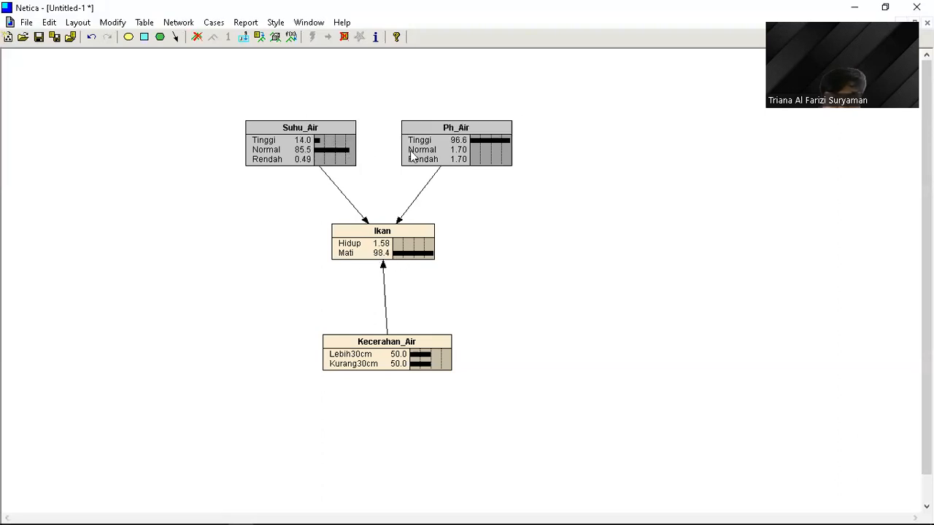
{"action": "left_click", "coordinate": [469, 148]}
{"action": "left_click_drag", "start_coordinate": [491, 153], "coordinate": [503, 152]}
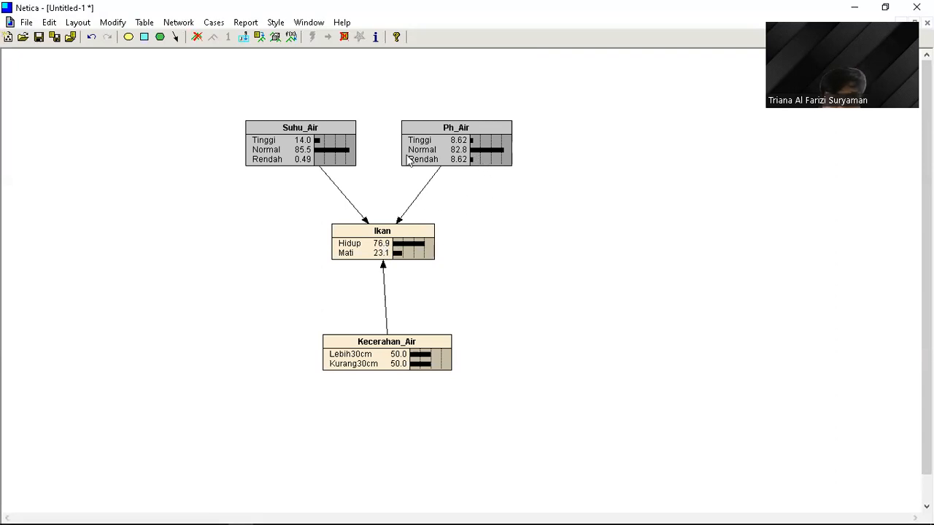
{"action": "left_click", "coordinate": [326, 160]}
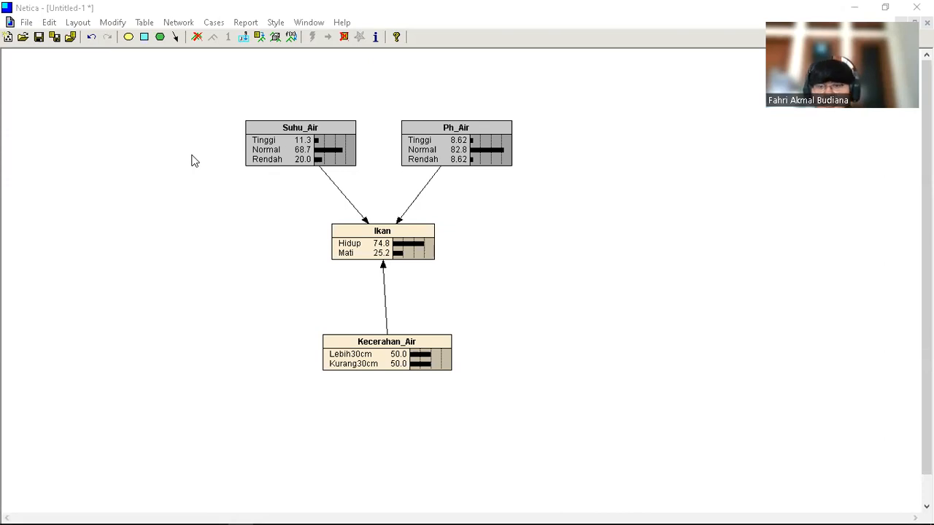
{"action": "mouse_move", "coordinate": [188, 509]}
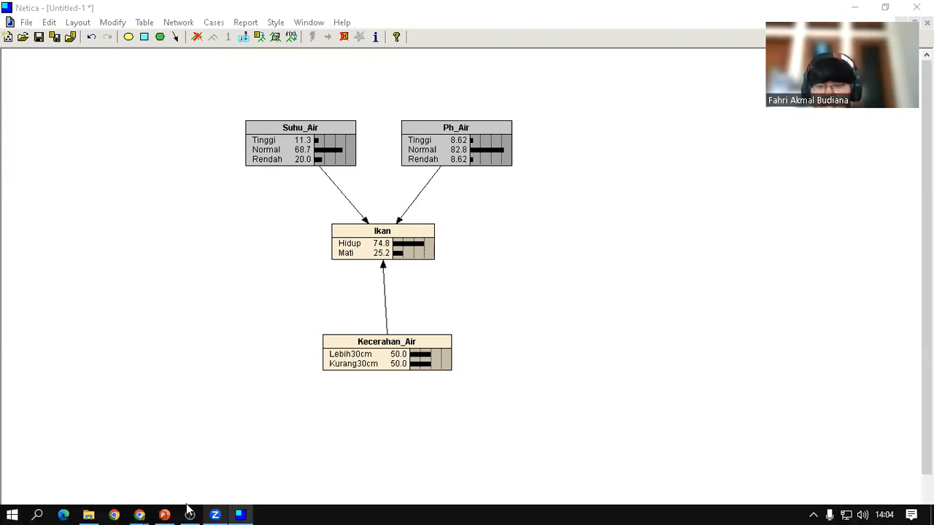